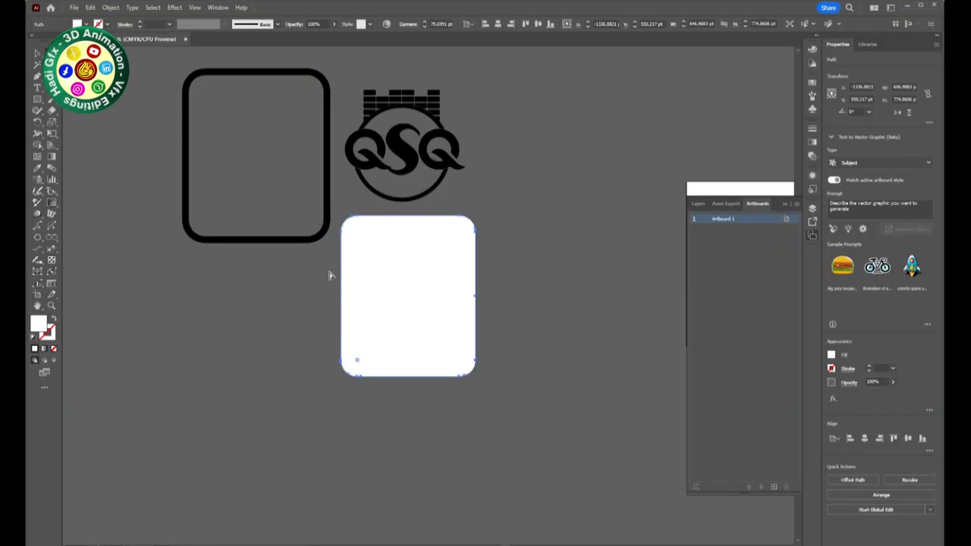
Create a solid named E3D and apply the Video Copilot Element effect to it
{"action": "left_click_drag", "start_coordinate": [333, 296], "coordinate": [335, 296]}
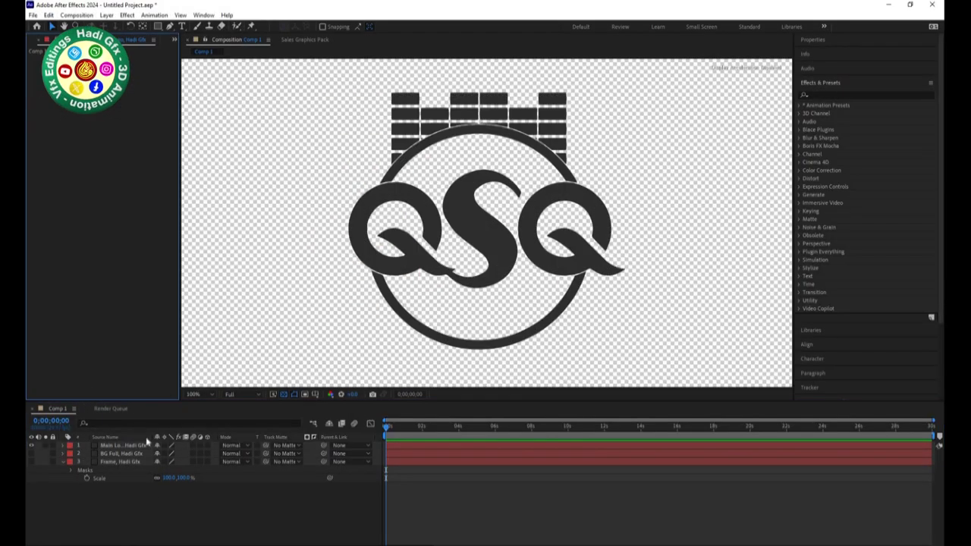
{"action": "left_click", "coordinate": [228, 394]}
{"action": "key", "text": "Return"}
{"action": "left_click", "coordinate": [203, 14]}
{"action": "left_click", "coordinate": [153, 486]}
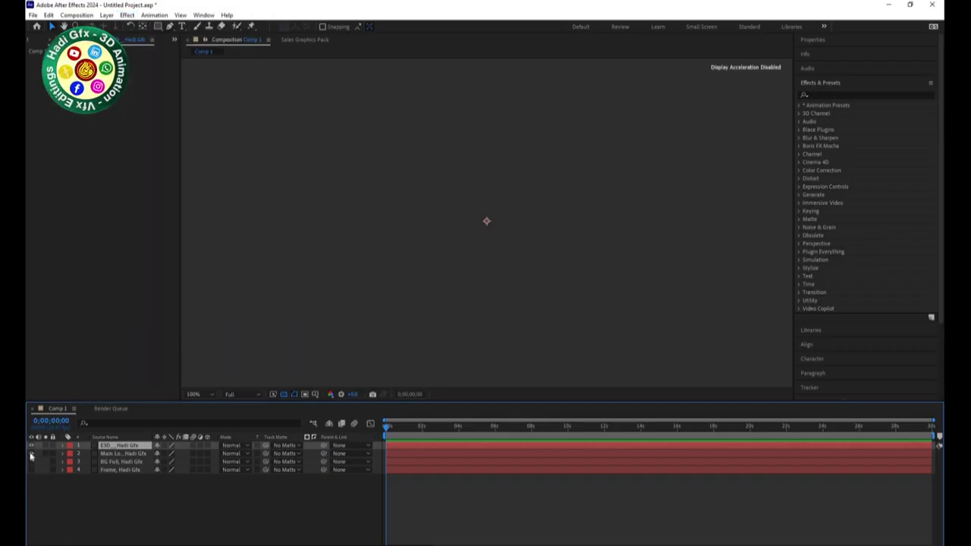
Add a new text layer reading PRODUCTION
{"action": "right_click", "coordinate": [117, 362]}
{"action": "left_click", "coordinate": [258, 399]}
{"action": "type", "text": "PRODUCTION"}
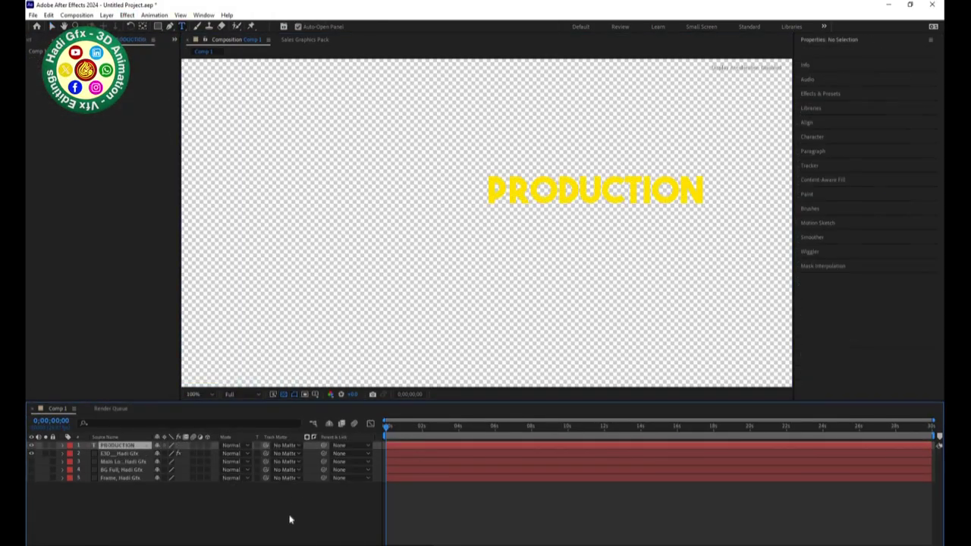
{"action": "key", "text": "ctrl+a"}
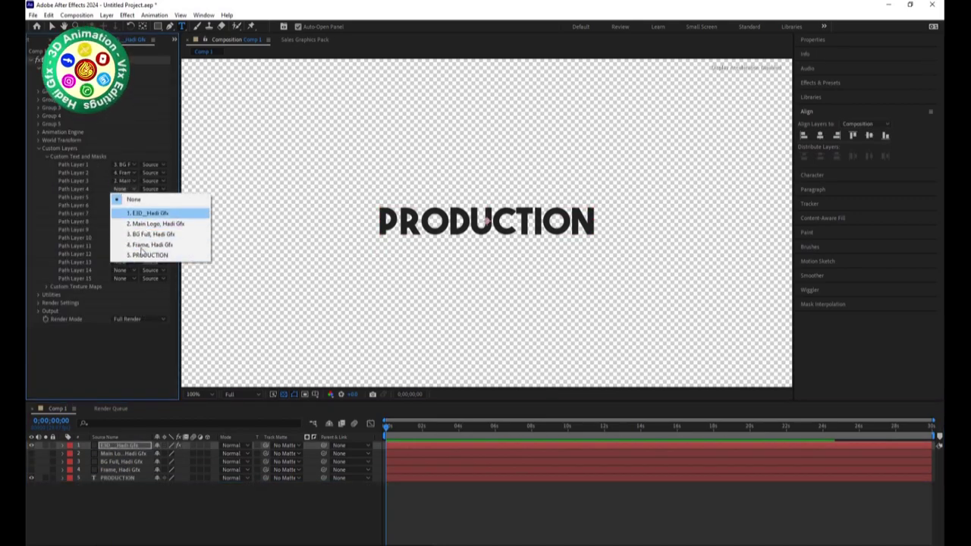
Link the artwork as a Custom Path Layer and save the project as 3D Logo__Hadi Gfx__101.aep
{"action": "left_click", "coordinate": [119, 459]}
{"action": "key", "text": "ctrl+s"}
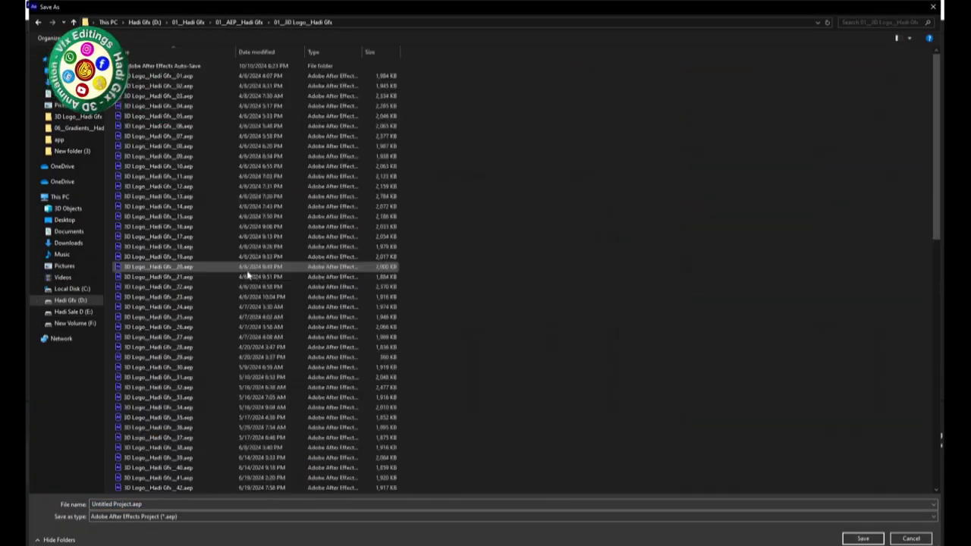
{"action": "key", "text": "Return"}
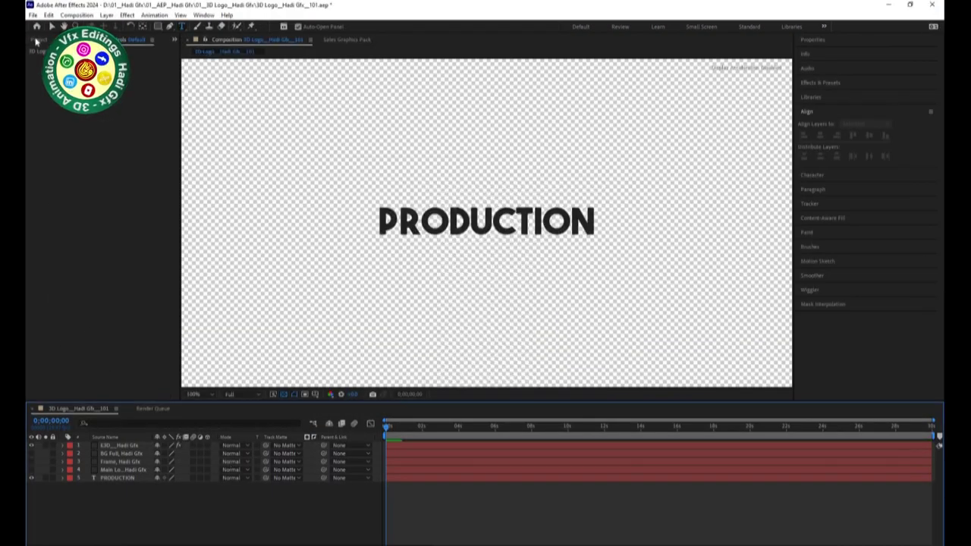
Show the project's composition and select the Element 3D solid layer
{"action": "left_click", "coordinate": [32, 40]}
{"action": "left_click", "coordinate": [119, 445]}
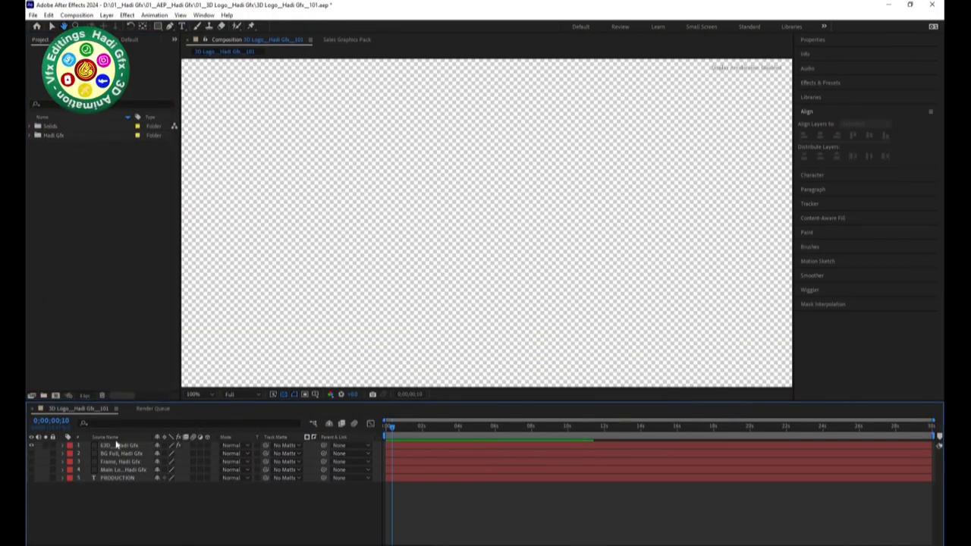
{"action": "key", "text": "space"}
In Element 3D Scene Setup, group the card model into a folder named BG
{"action": "left_click", "coordinate": [61, 78]}
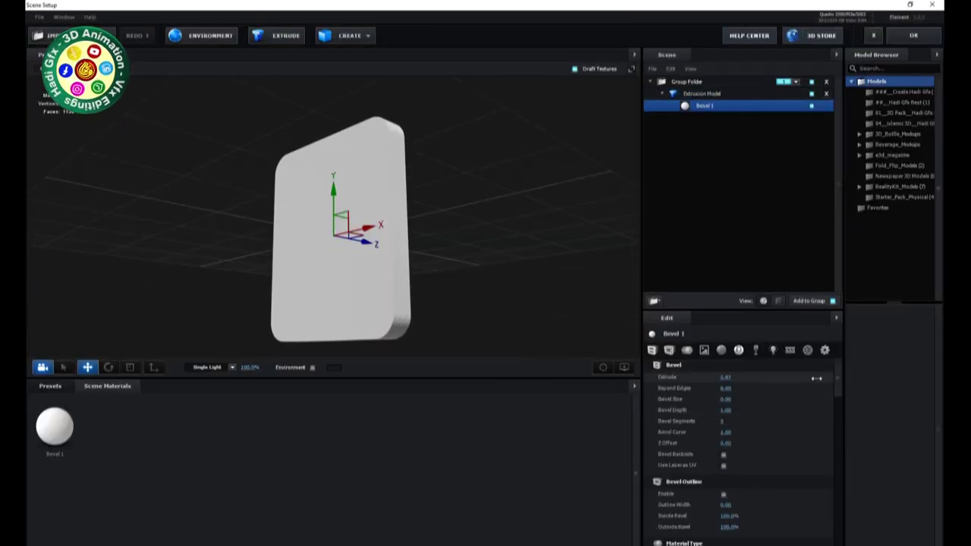
{"action": "left_click_drag", "start_coordinate": [523, 238], "coordinate": [544, 227]}
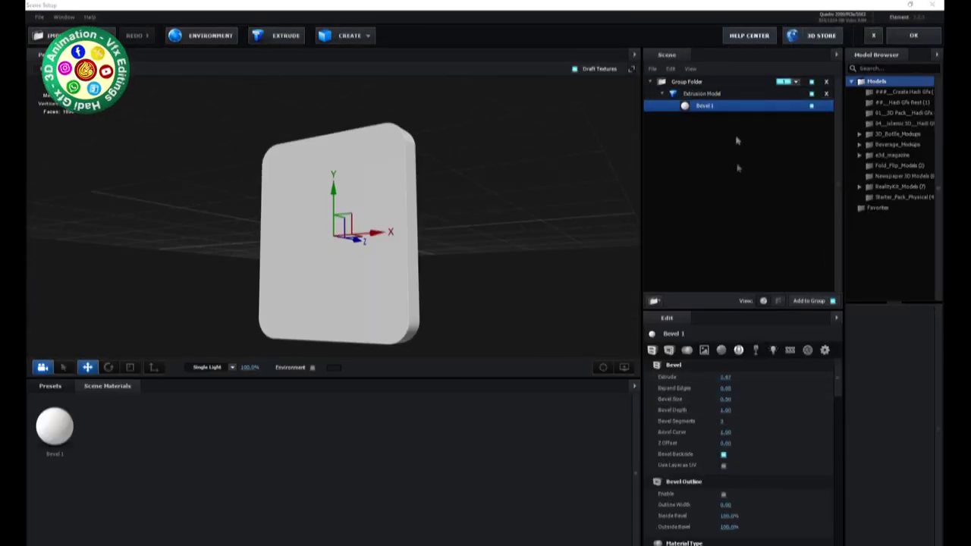
{"action": "left_click", "coordinate": [696, 97]}
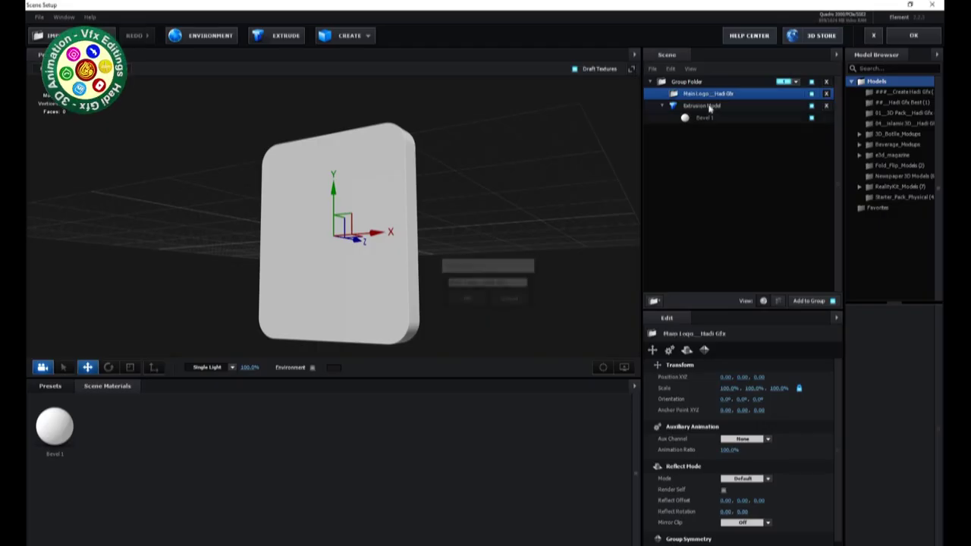
{"action": "type", "text": "BG_Hadi Gfx"}
{"action": "key", "text": "Return"}
{"action": "left_click", "coordinate": [713, 118]}
Give the duplicated extrusion model the Physical Gold material, renamed BG Stroke
{"action": "left_click", "coordinate": [50, 385]}
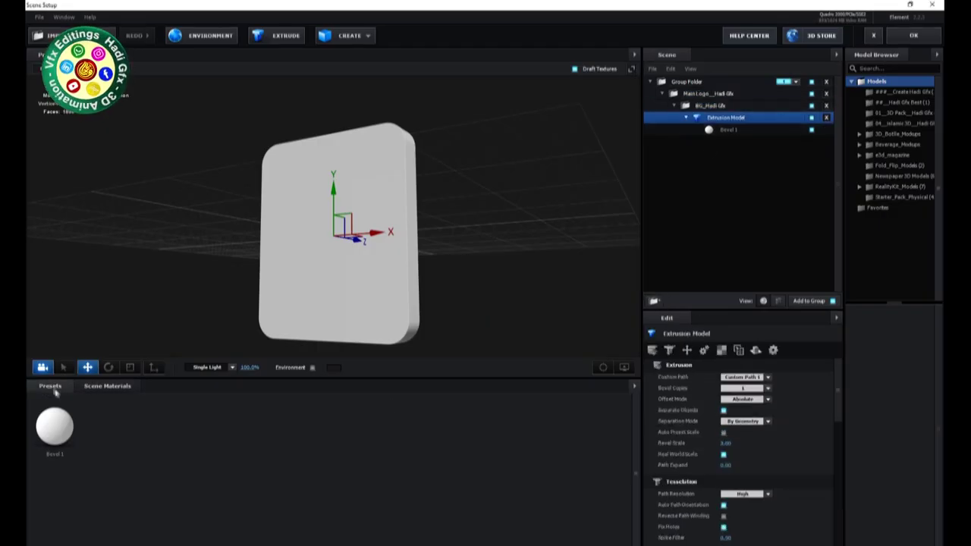
{"action": "left_click_drag", "start_coordinate": [440, 262], "coordinate": [483, 266]}
{"action": "left_click", "coordinate": [85, 462]}
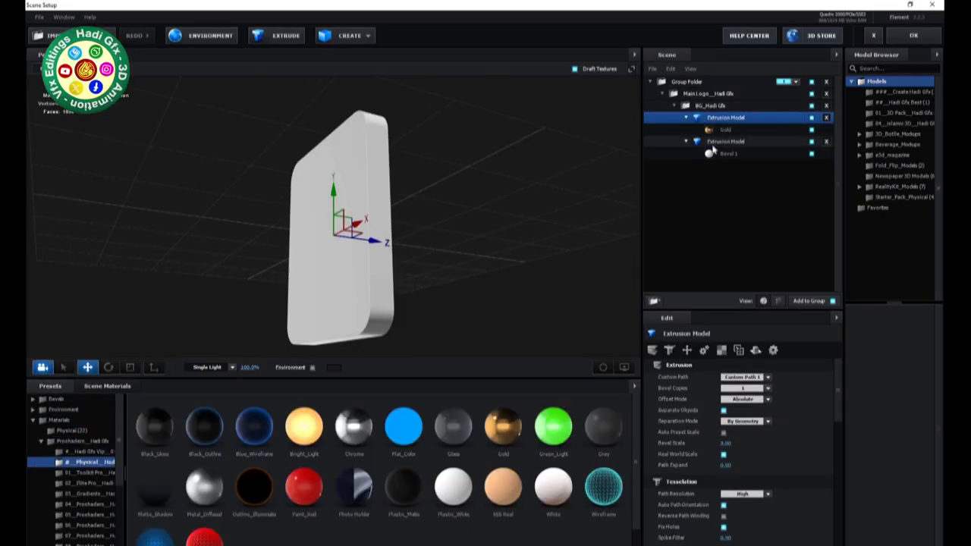
{"action": "left_click", "coordinate": [503, 424]}
{"action": "double_click", "coordinate": [725, 129]}
{"action": "left_click", "coordinate": [107, 385]}
{"action": "right_click", "coordinate": [218, 446]}
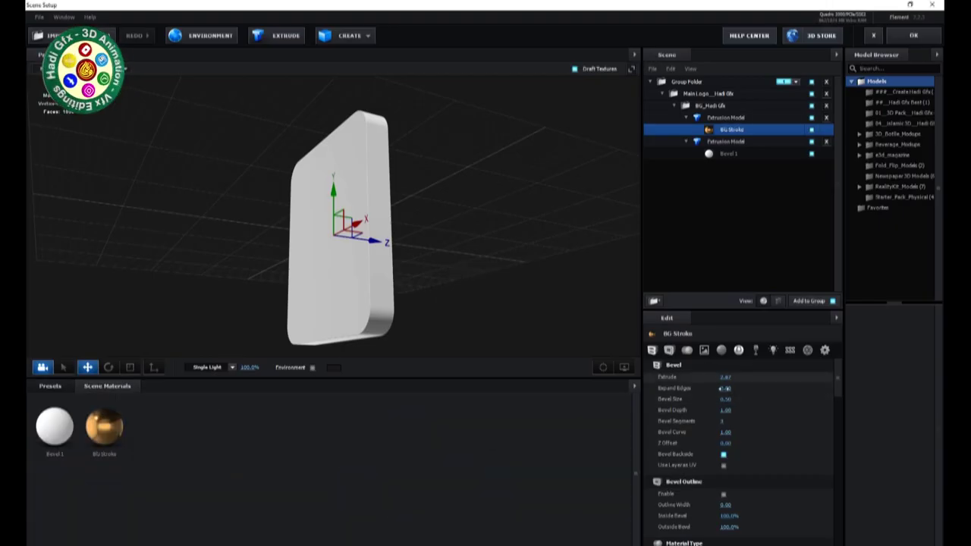
Increase the gold stroke's extrusion depth, bevel size and bevel segments, then select Bevel 1
{"action": "left_click_drag", "start_coordinate": [724, 376], "coordinate": [747, 376]}
{"action": "left_click_drag", "start_coordinate": [534, 304], "coordinate": [577, 250]}
{"action": "left_click_drag", "start_coordinate": [723, 420], "coordinate": [722, 421]}
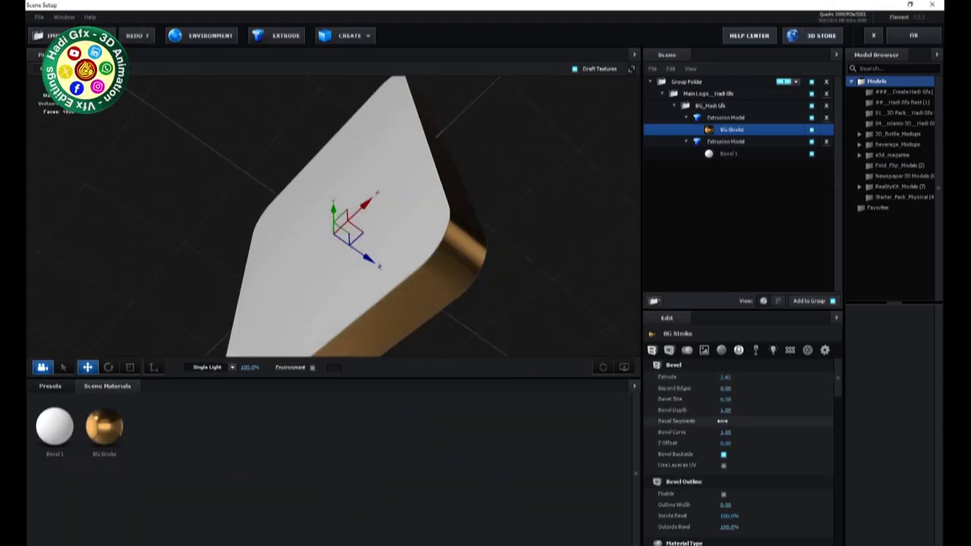
{"action": "left_click_drag", "start_coordinate": [250, 227], "coordinate": [200, 220]}
{"action": "scroll", "coordinate": [184, 223], "scroll_direction": "up", "scroll_amount": 3}
{"action": "left_click", "coordinate": [341, 303]}
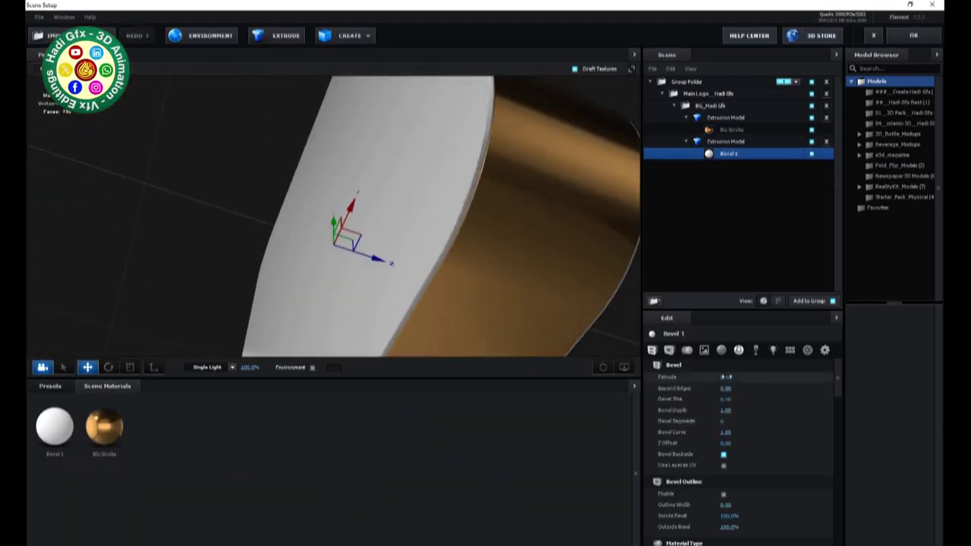
{"action": "key", "text": "Home"}
Load a green texture from the backup folder into Bevel 1's Diffuse slot
{"action": "left_click", "coordinate": [678, 107]}
{"action": "left_click", "coordinate": [76, 312]}
{"action": "double_click", "coordinate": [468, 275]}
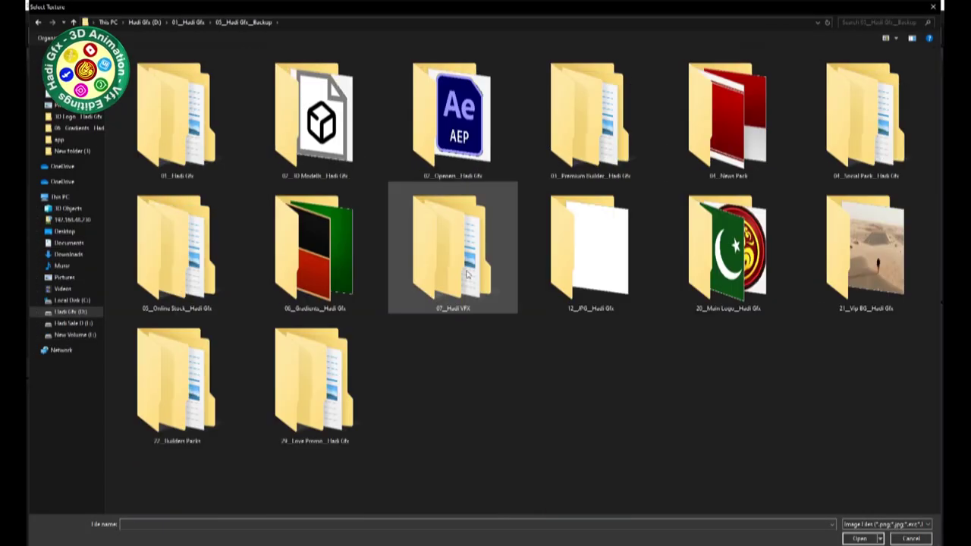
{"action": "key", "text": "Escape"}
{"action": "key", "text": "Escape"}
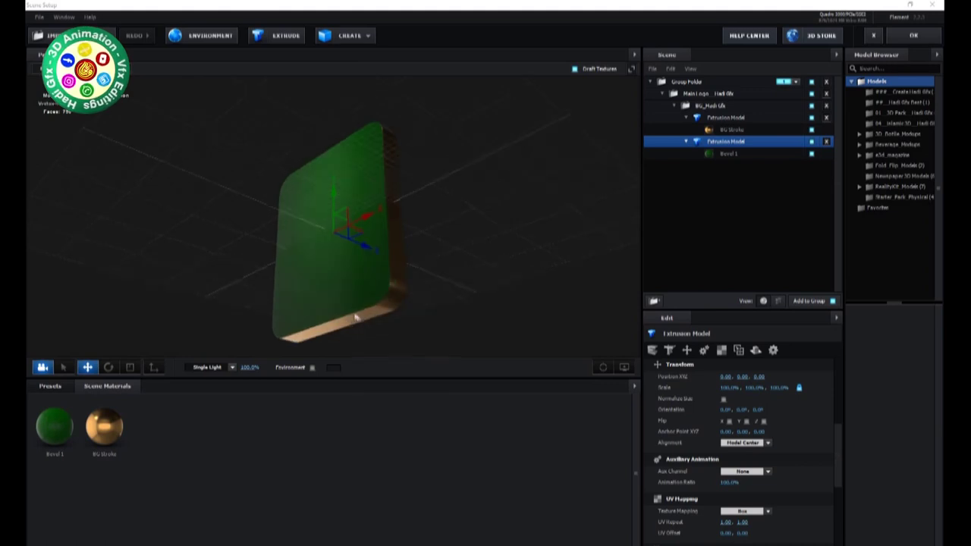
{"action": "left_click_drag", "start_coordinate": [355, 317], "coordinate": [425, 326]}
Change the BG Stroke material's colours to green
{"action": "left_click", "coordinate": [726, 446]}
{"action": "left_click", "coordinate": [726, 483]}
{"action": "mouse_move", "coordinate": [486, 303]}
{"action": "left_mouse_down"}
{"action": "mouse_move", "coordinate": [563, 308]}
{"action": "mouse_move", "coordinate": [489, 301]}
{"action": "left_mouse_up"}
{"action": "left_click", "coordinate": [726, 483]}
{"action": "left_click", "coordinate": [578, 323]}
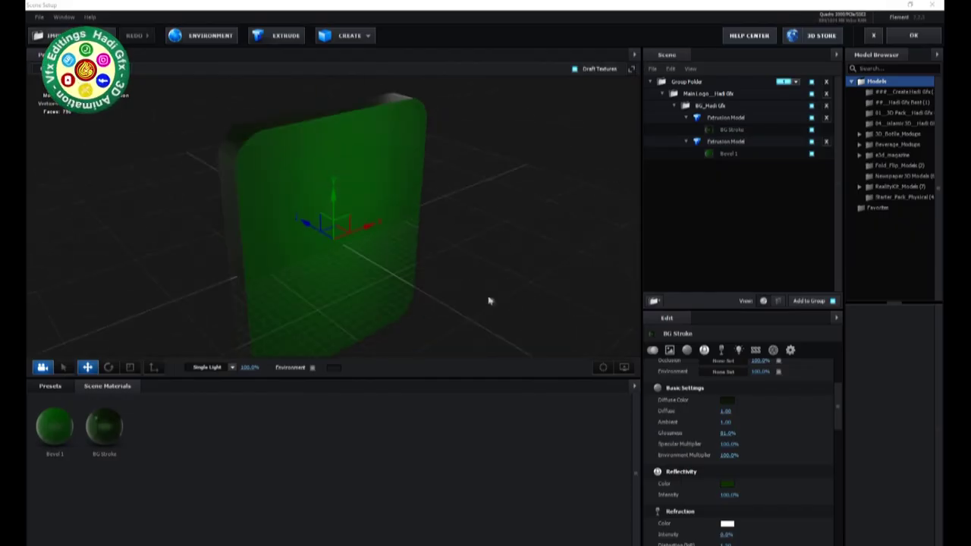
{"action": "scroll", "coordinate": [715, 429], "scroll_direction": "down", "scroll_amount": 2}
{"action": "left_click_drag", "start_coordinate": [455, 250], "coordinate": [514, 253]}
Open the HDRI Studio environment presets, then collapse the BG folder and copied logo group
{"action": "left_click", "coordinate": [50, 386]}
{"action": "left_click", "coordinate": [76, 452]}
{"action": "mouse_move", "coordinate": [386, 321]}
{"action": "left_mouse_down"}
{"action": "mouse_move", "coordinate": [464, 333]}
{"action": "mouse_move", "coordinate": [374, 325]}
{"action": "left_mouse_up"}
{"action": "left_click", "coordinate": [674, 106]}
{"action": "left_click", "coordinate": [663, 94]}
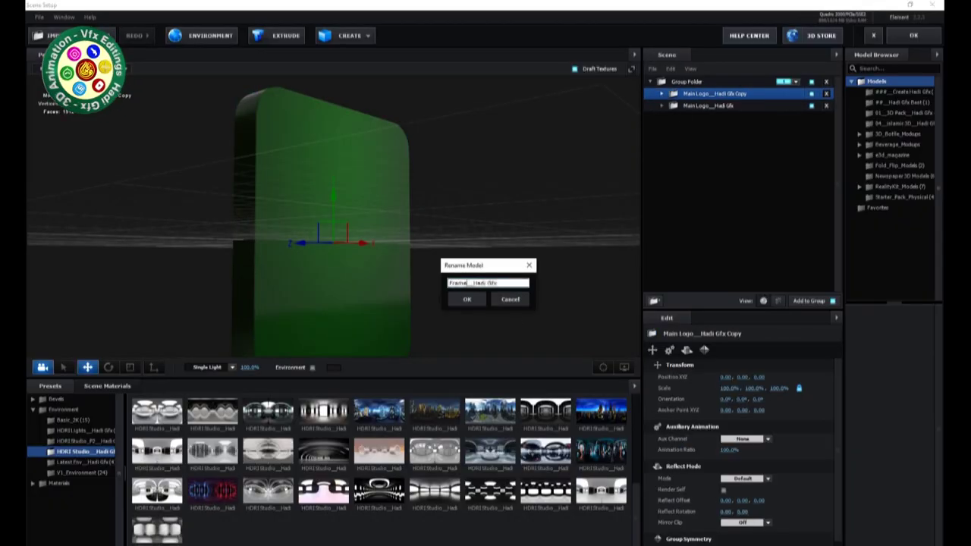
Rename the green card material to Main
{"action": "left_click", "coordinate": [663, 94]}
{"action": "key", "text": "Down"}
{"action": "key", "text": "Down"}
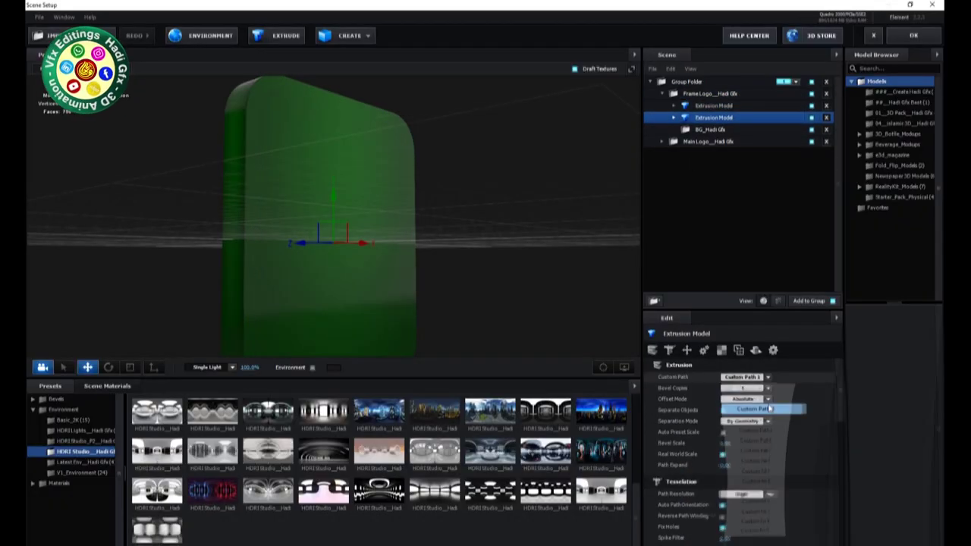
{"action": "left_click", "coordinate": [662, 94]}
{"action": "left_click", "coordinate": [107, 386]}
{"action": "right_click", "coordinate": [55, 425]}
{"action": "left_click", "coordinate": [86, 453]}
{"action": "type", "text": "Main"}
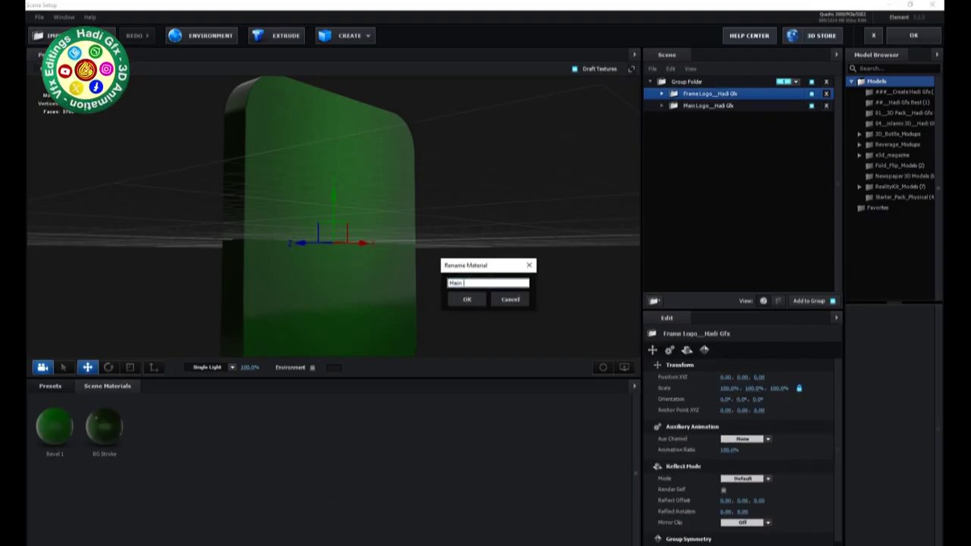
Rename the Frame group's Default extrusion material to Frame
{"action": "left_click", "coordinate": [662, 93]}
{"action": "left_click", "coordinate": [673, 105]}
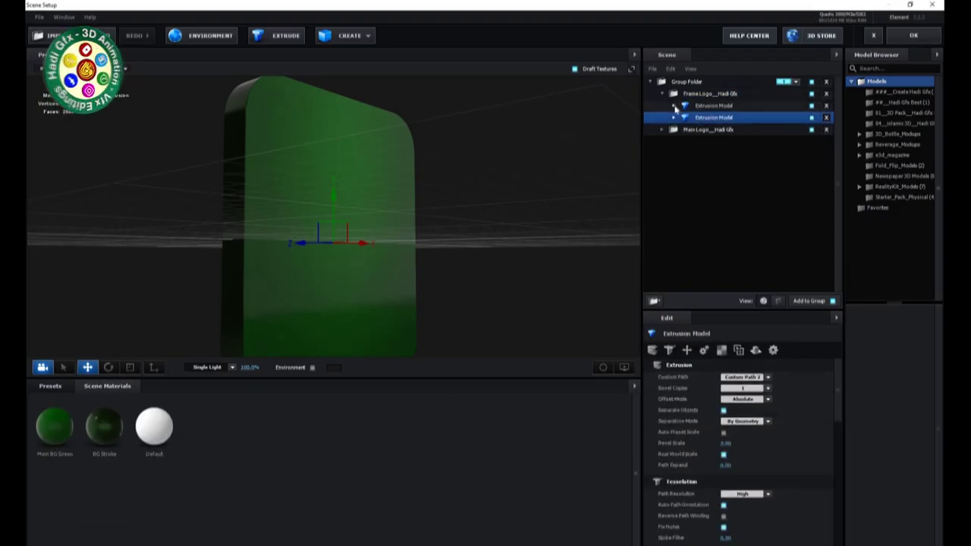
{"action": "left_click", "coordinate": [717, 118]}
{"action": "right_click", "coordinate": [714, 119]}
{"action": "left_click", "coordinate": [740, 138]}
{"action": "type", "text": "Frame"}
{"action": "key", "text": "Return"}
{"action": "left_click", "coordinate": [715, 524]}
Apply the gold gradient texture to the frame material with Box mapping
{"action": "left_click", "coordinate": [781, 383]}
{"action": "double_click", "coordinate": [441, 178]}
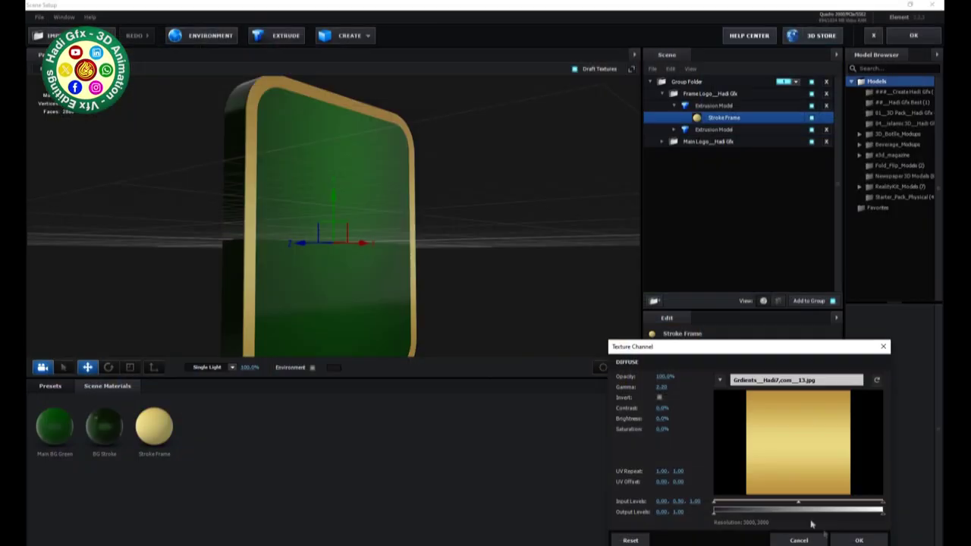
{"action": "left_click", "coordinate": [860, 537]}
{"action": "left_click", "coordinate": [743, 444]}
Apply the Proshaders Physical Gold material to the frame's sides and adjust its colour
{"action": "left_click", "coordinate": [747, 331]}
{"action": "left_click", "coordinate": [50, 386]}
{"action": "double_click", "coordinate": [61, 483]}
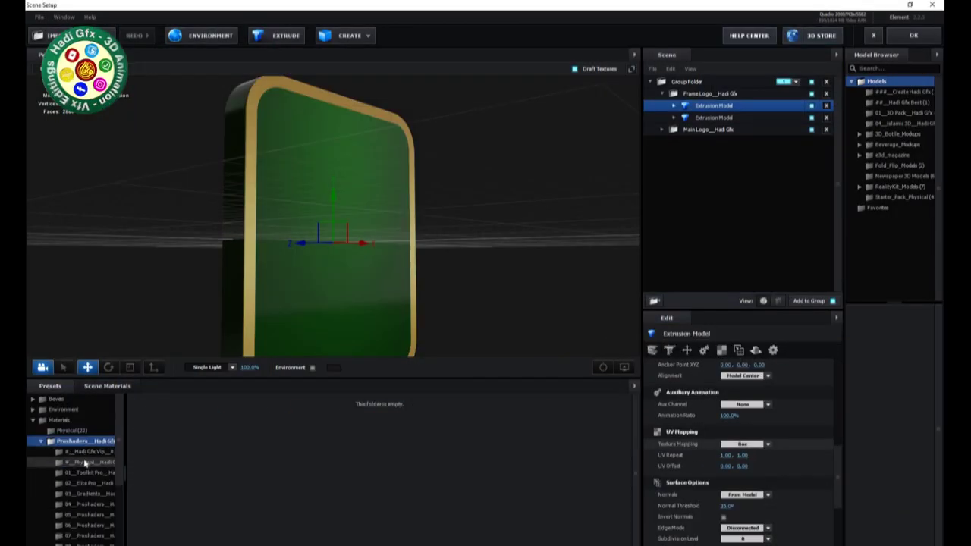
{"action": "left_click", "coordinate": [89, 462]}
{"action": "left_click_drag", "start_coordinate": [503, 428], "coordinate": [239, 220]}
{"action": "left_click", "coordinate": [778, 403]}
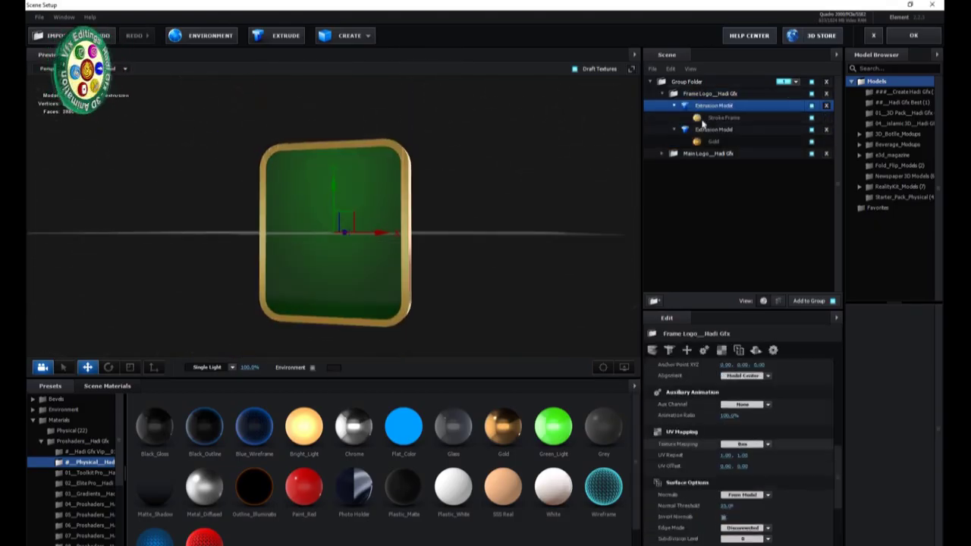
Select the Stroke Frame material and collapse the Main Logo group
{"action": "left_click", "coordinate": [713, 118]}
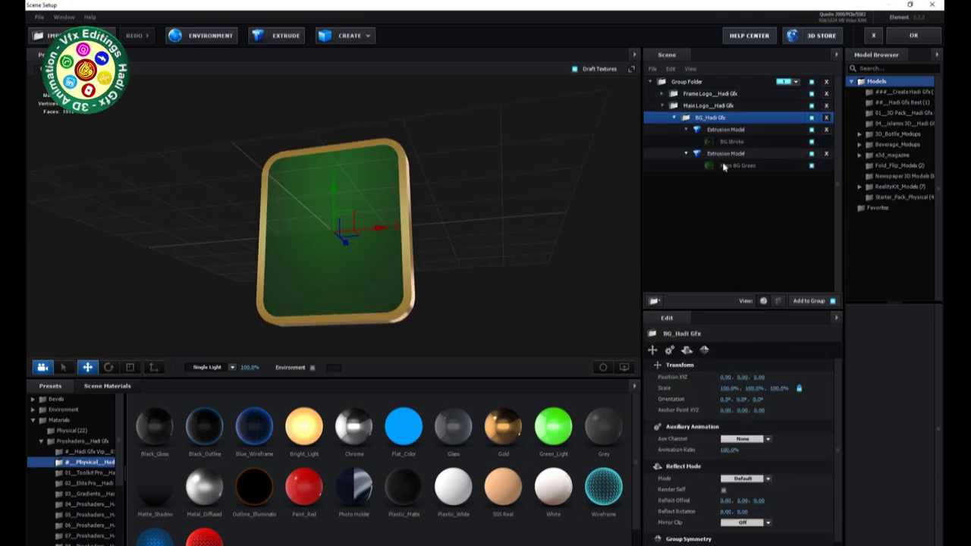
{"action": "left_click", "coordinate": [661, 106]}
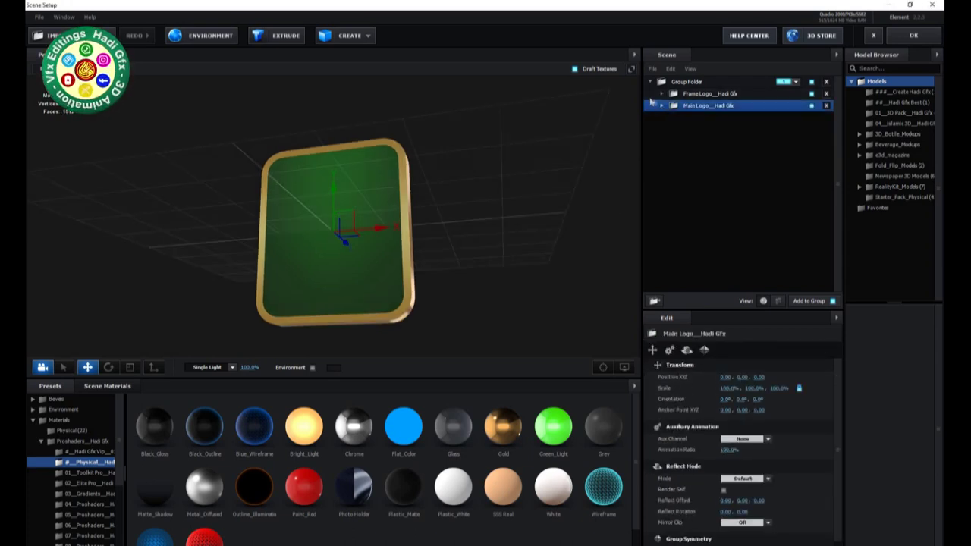
{"action": "right_click", "coordinate": [715, 95]}
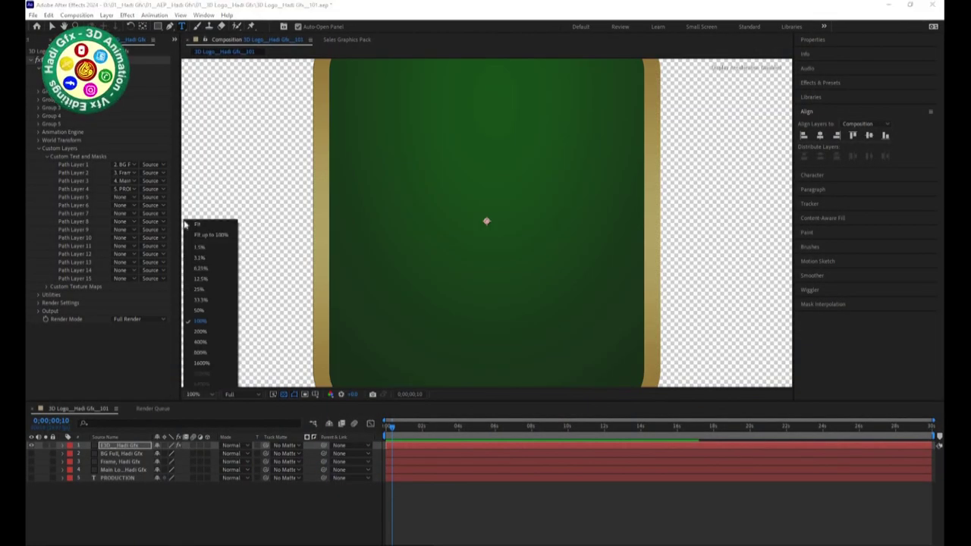
Import the reference .mp4 badge clip, shift its Position X left, and place it below the other layers
{"action": "left_click", "coordinate": [196, 225]}
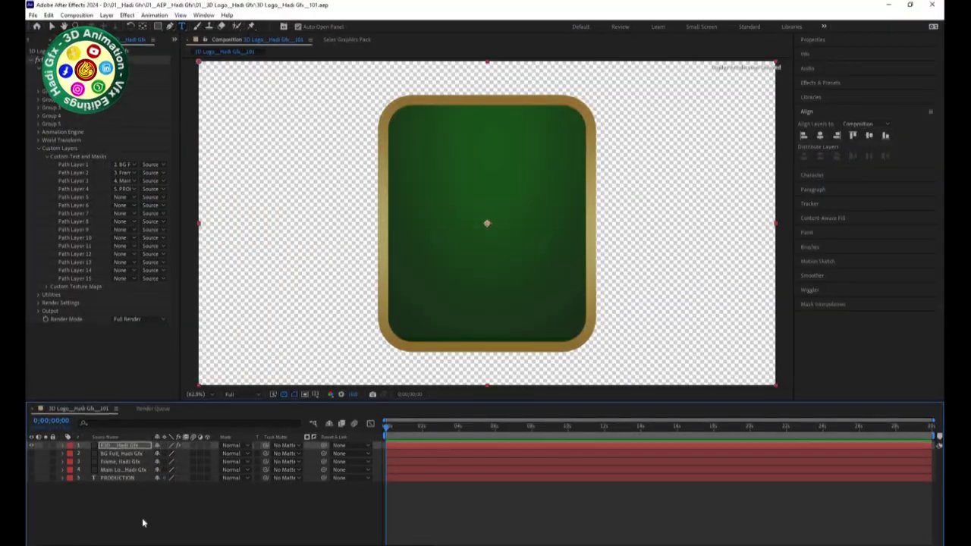
{"action": "left_click_drag", "start_coordinate": [142, 522], "coordinate": [142, 486]}
{"action": "key", "text": "p"}
{"action": "left_click_drag", "start_coordinate": [158, 453], "coordinate": [35, 453]}
{"action": "key", "text": "Home"}
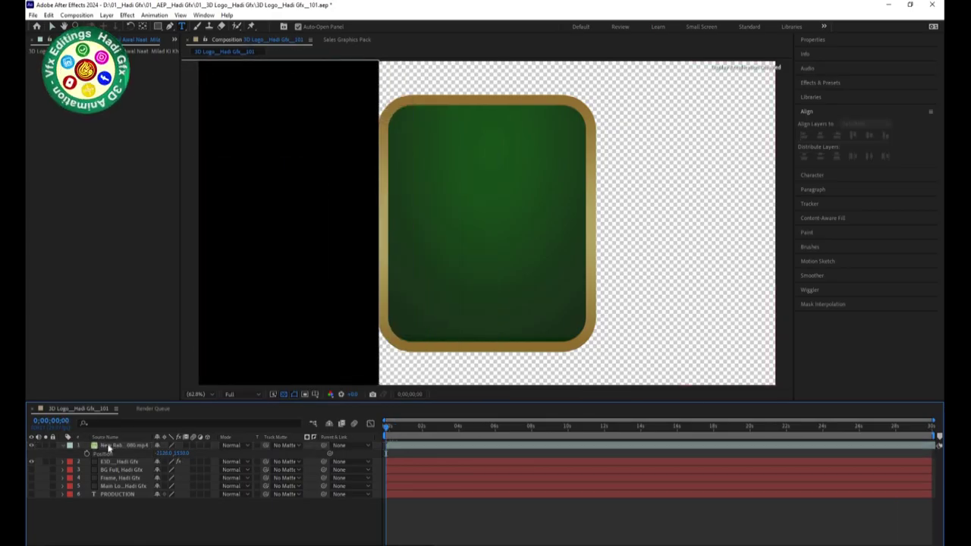
{"action": "left_click_drag", "start_coordinate": [114, 445], "coordinate": [169, 526]}
{"action": "left_click_drag", "start_coordinate": [387, 427], "coordinate": [410, 431]}
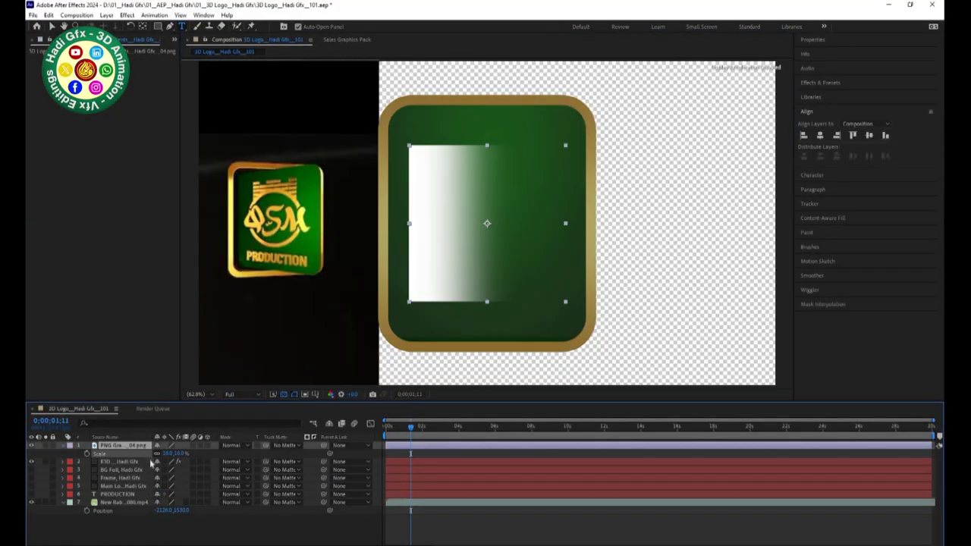
Scale the white gradient PNG into a narrow band and keyframe it sweeping from upper right to lower left
{"action": "mouse_move", "coordinate": [176, 453]}
{"action": "left_mouse_down"}
{"action": "mouse_move", "coordinate": [187, 454]}
{"action": "mouse_move", "coordinate": [155, 465]}
{"action": "left_mouse_up"}
{"action": "left_click_drag", "start_coordinate": [487, 225], "coordinate": [579, 112]}
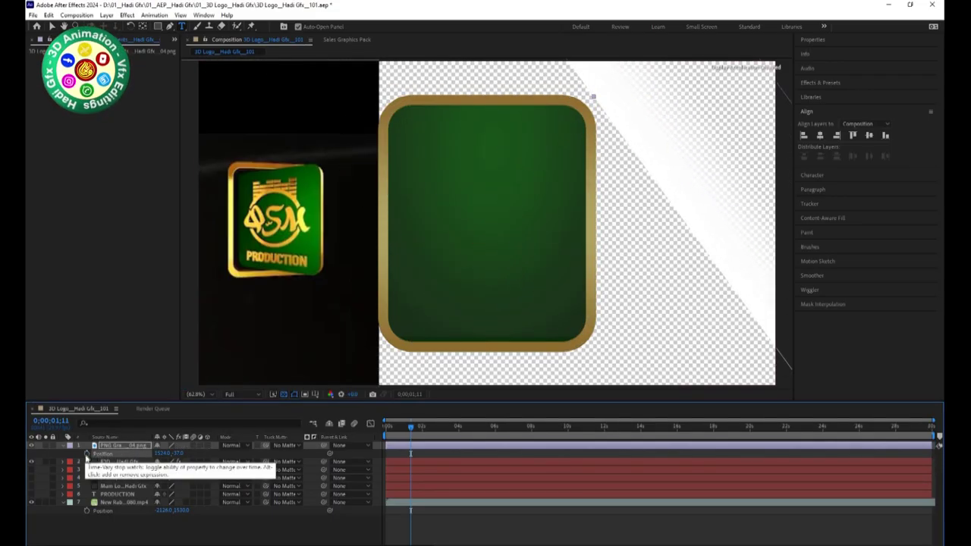
{"action": "key", "text": "Home"}
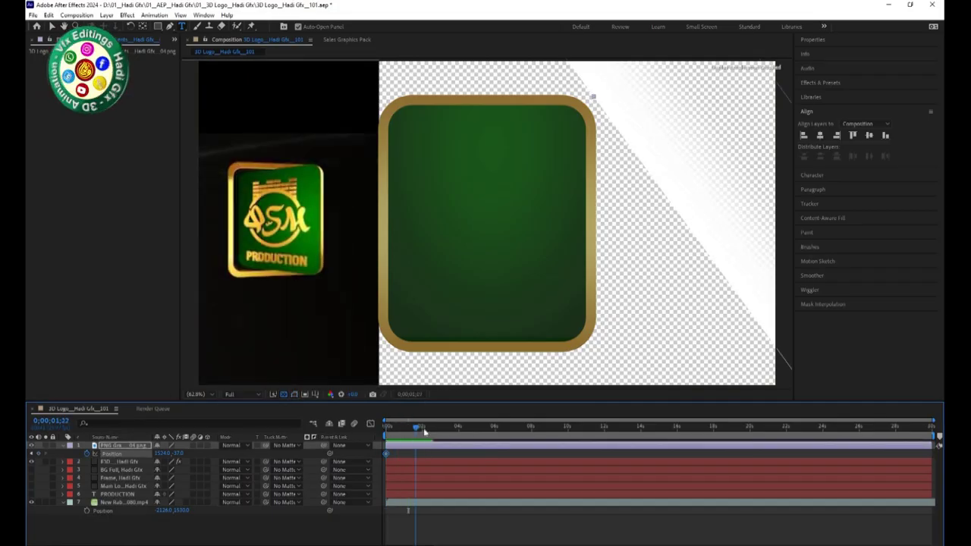
{"action": "left_click_drag", "start_coordinate": [158, 453], "coordinate": [92, 489]}
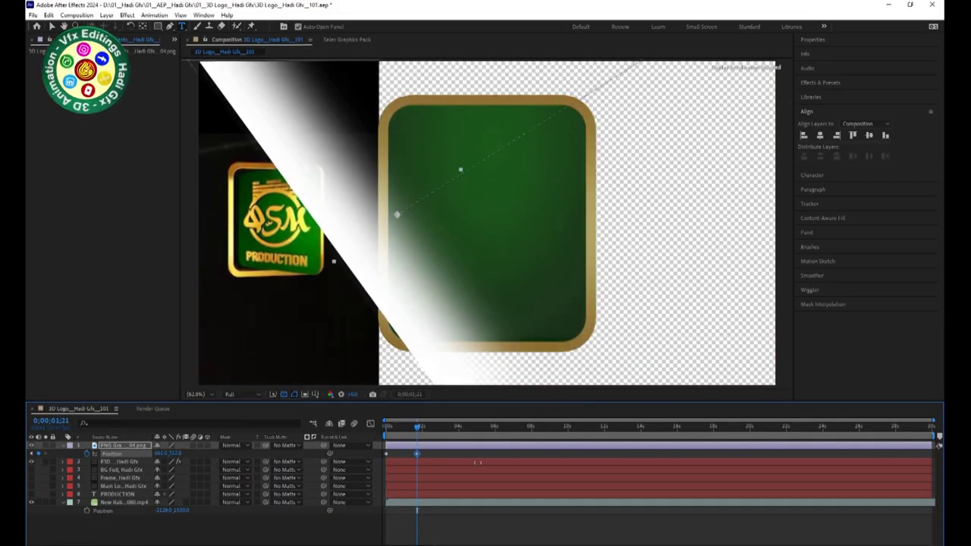
{"action": "left_click_drag", "start_coordinate": [417, 427], "coordinate": [386, 426]}
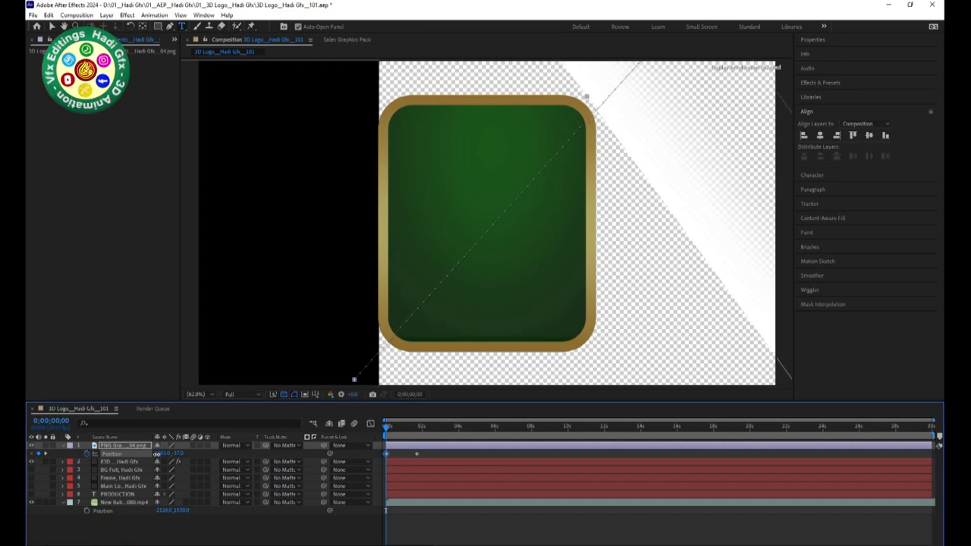
{"action": "left_click", "coordinate": [122, 444]}
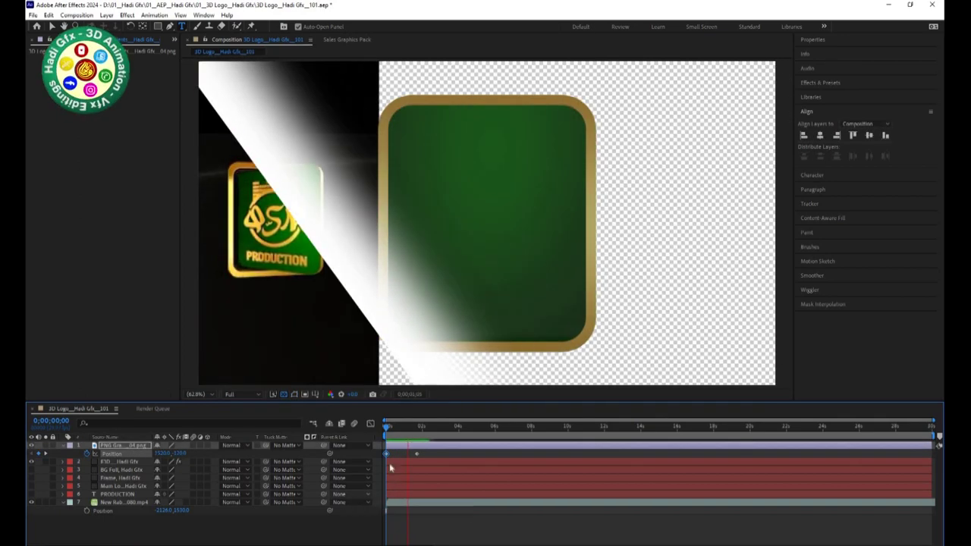
{"action": "left_click", "coordinate": [119, 461]}
Expand the Element layer's Aux Channels and drag CH1/CH2 Rotation to tilt the badge
{"action": "left_click", "coordinate": [46, 123]}
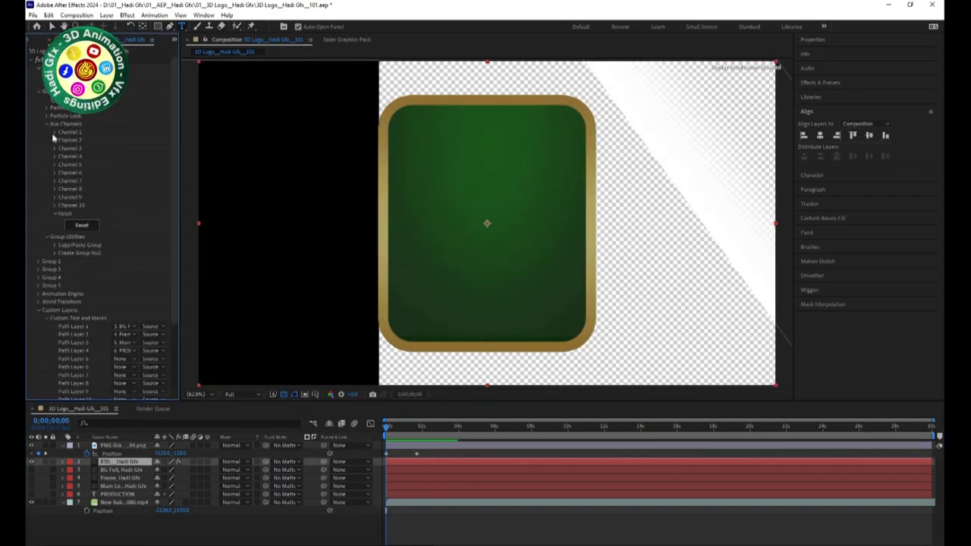
{"action": "left_click", "coordinate": [70, 237]}
{"action": "key", "text": "space"}
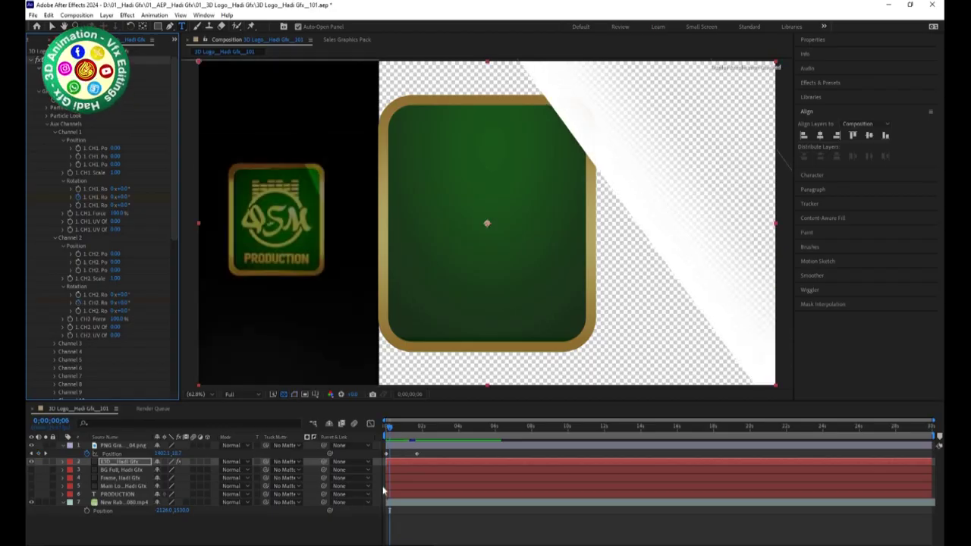
{"action": "left_click_drag", "start_coordinate": [122, 197], "coordinate": [129, 198]}
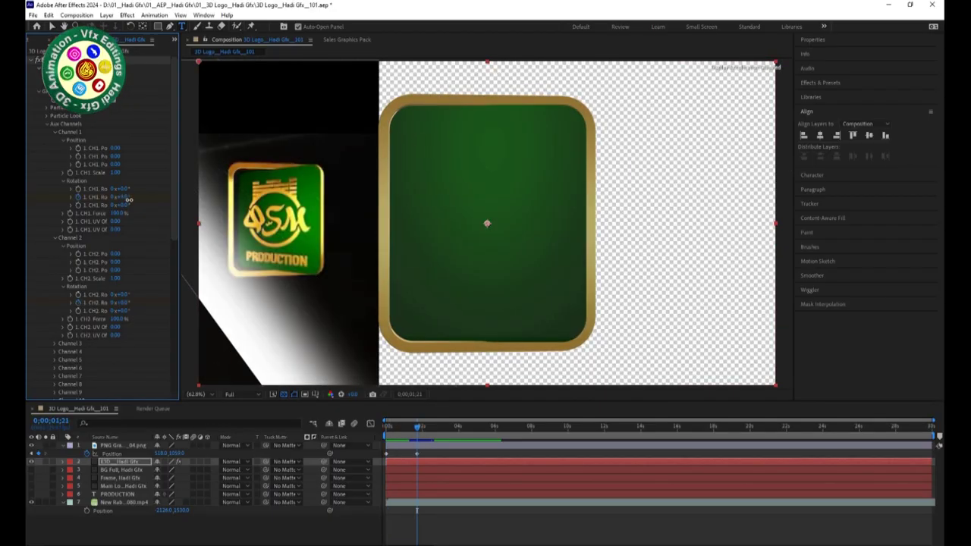
{"action": "key", "text": "Return"}
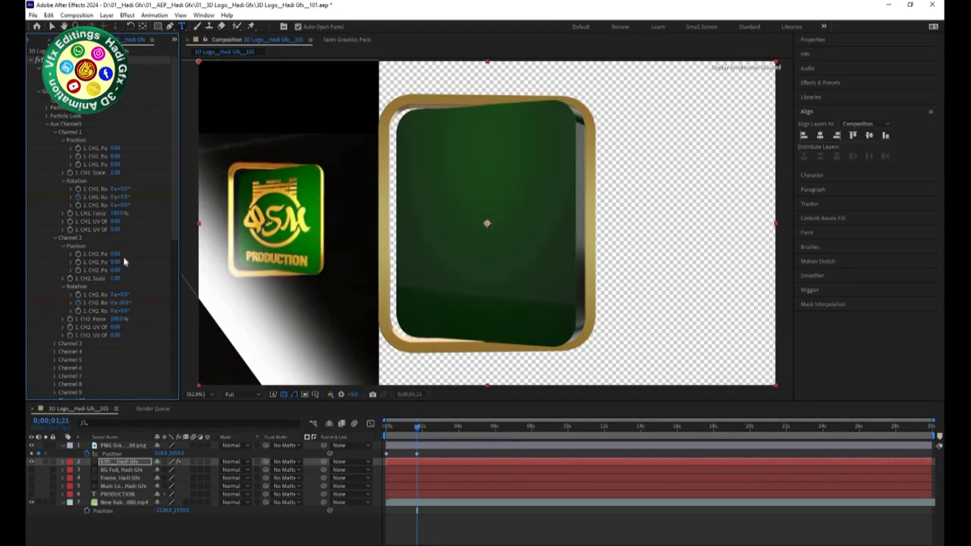
{"action": "left_click_drag", "start_coordinate": [125, 197], "coordinate": [122, 198]}
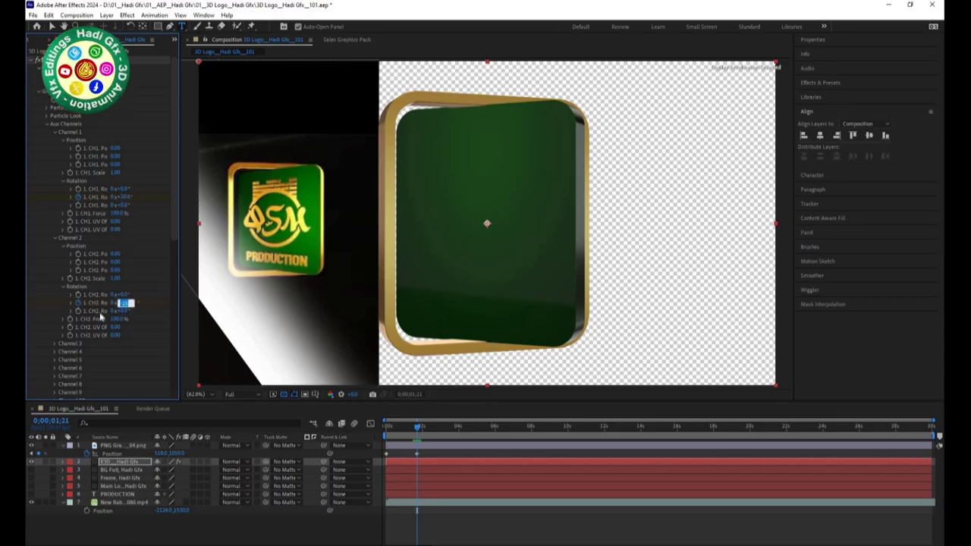
Enter channel rotations of -30, 10 and -20 degrees, then brighten BG Stroke to gold (766310)
{"action": "left_click", "coordinate": [123, 303]}
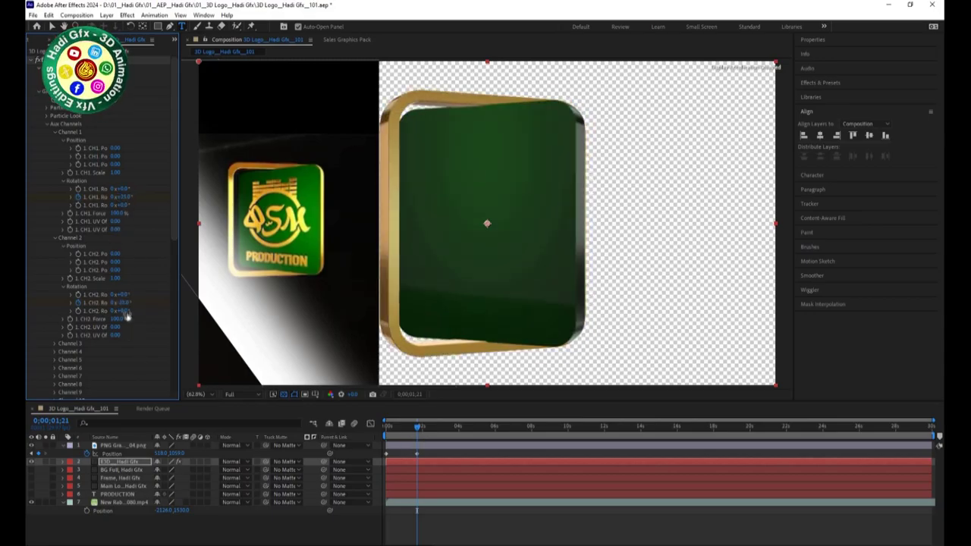
{"action": "left_click", "coordinate": [123, 197]}
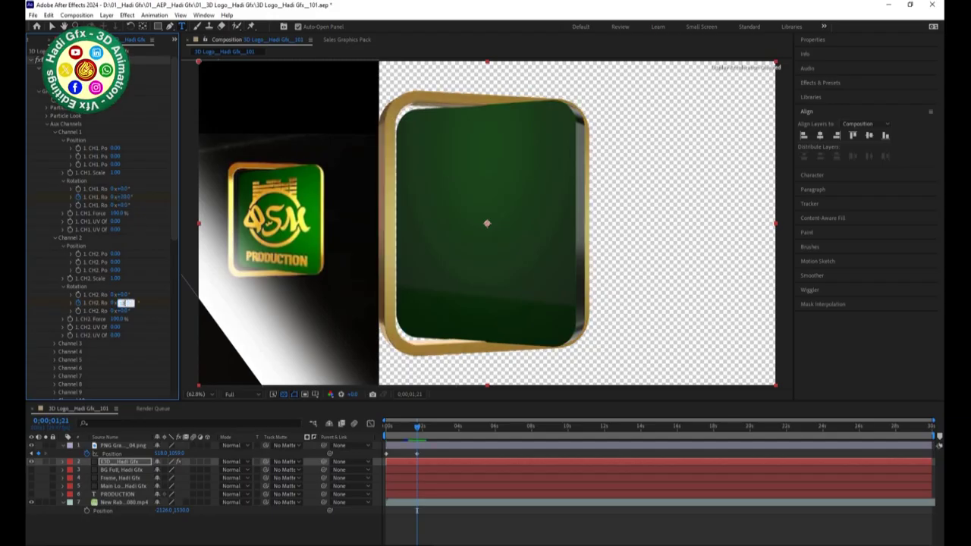
{"action": "type", "text": "-30"}
{"action": "key", "text": "Return"}
{"action": "type", "text": "10"}
{"action": "key", "text": "Return"}
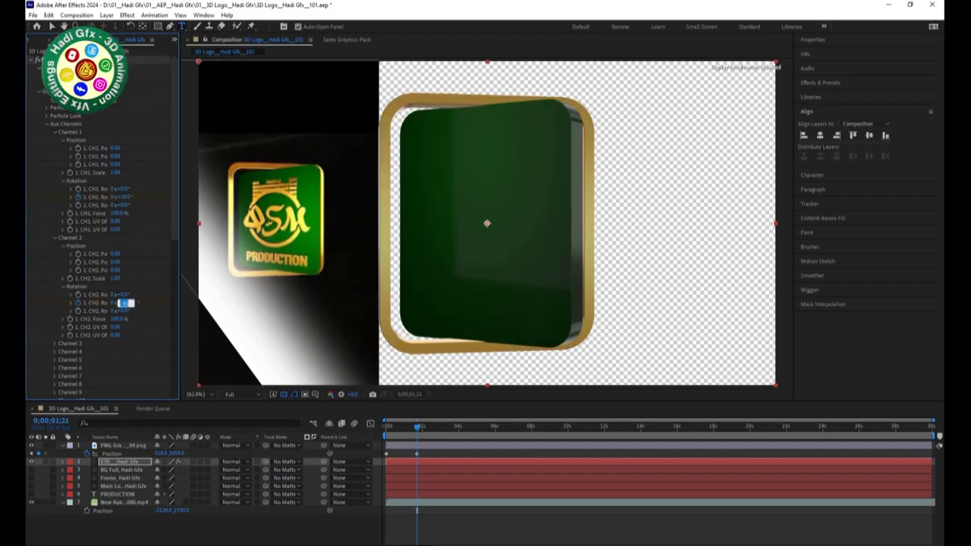
{"action": "type", "text": "-20"}
{"action": "key", "text": "Return"}
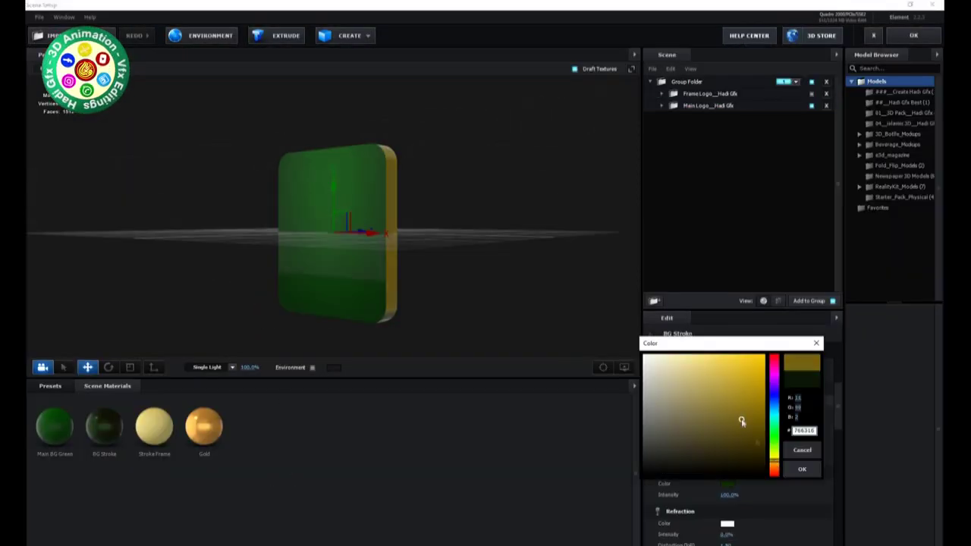
{"action": "left_click_drag", "start_coordinate": [741, 422], "coordinate": [751, 365]}
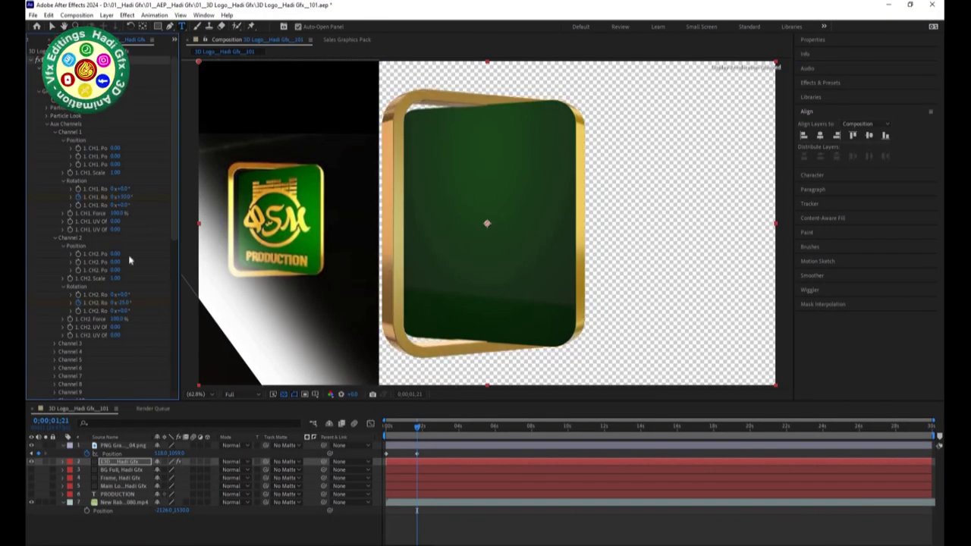
Adjust both rotation angles, then set the second channel rotation to 30° at about three seconds
{"action": "left_click_drag", "start_coordinate": [127, 197], "coordinate": [119, 199]}
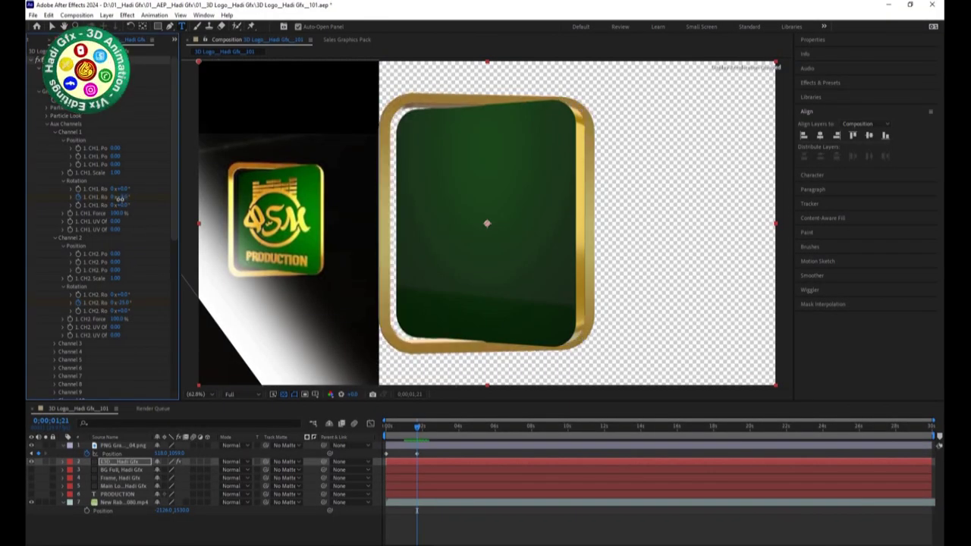
{"action": "left_click_drag", "start_coordinate": [126, 303], "coordinate": [135, 307]}
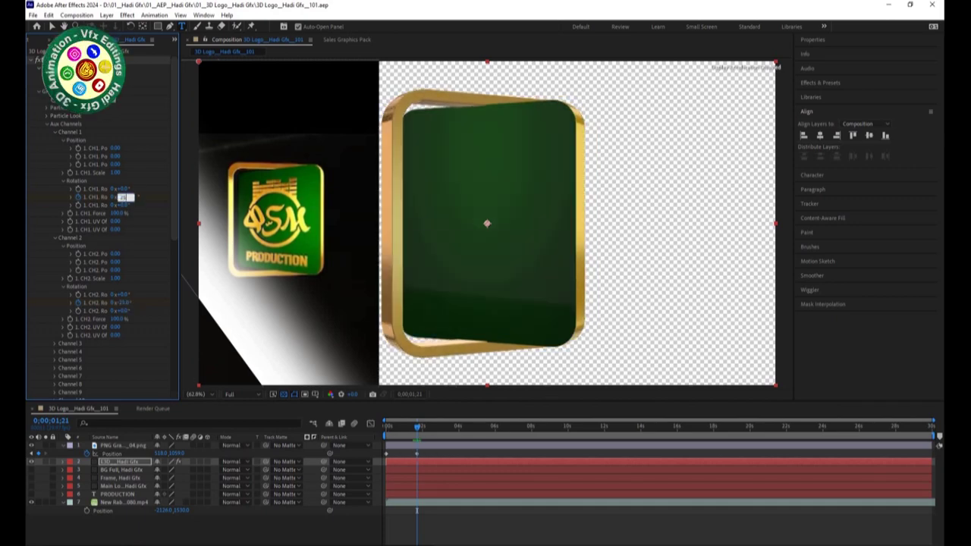
{"action": "left_click_drag", "start_coordinate": [387, 426], "coordinate": [439, 428]}
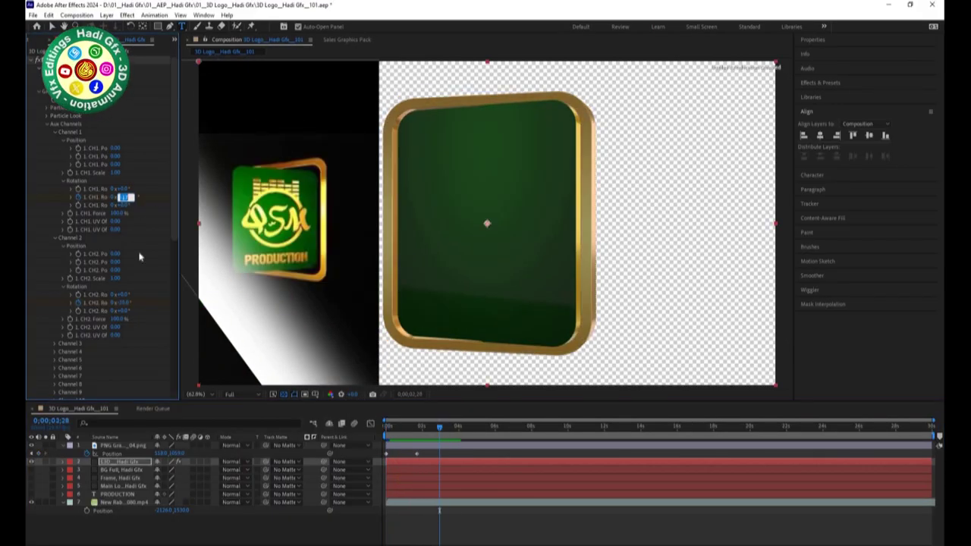
{"action": "left_click", "coordinate": [125, 303]}
{"action": "type", "text": "30"}
{"action": "key", "text": "Return"}
Reveal keyframes with U, scrub to preview, and add a rotation keyframe near 5;16
{"action": "key", "text": "u"}
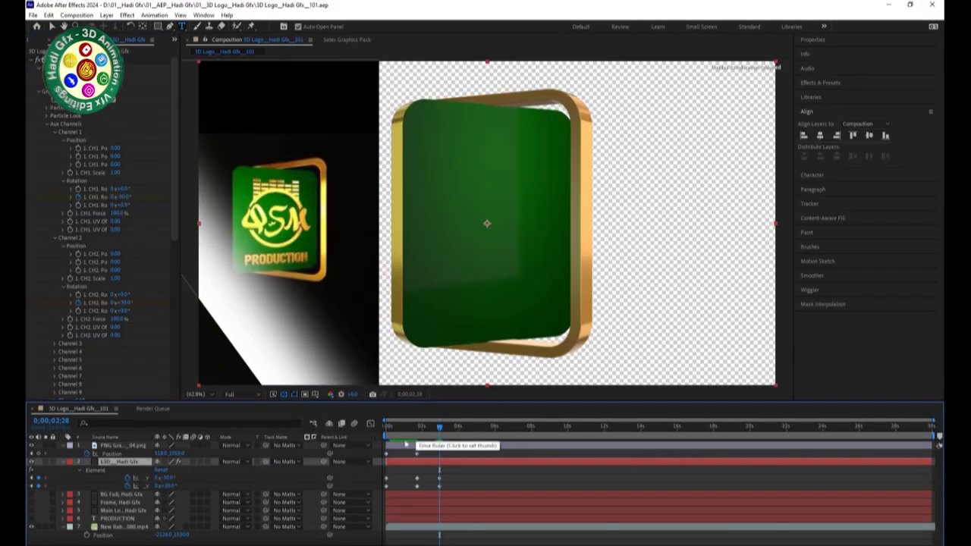
{"action": "left_click", "coordinate": [122, 445]}
{"action": "left_click_drag", "start_coordinate": [391, 427], "coordinate": [479, 430]}
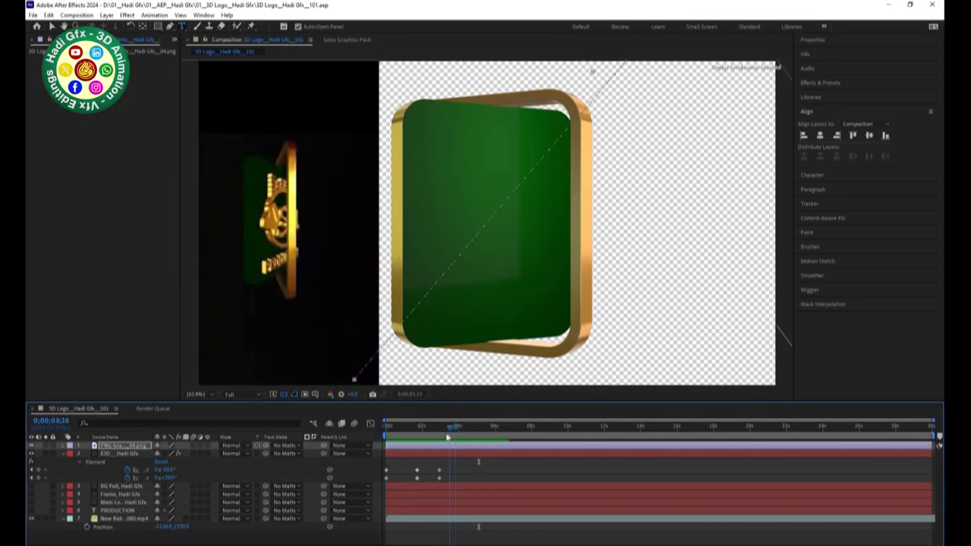
{"action": "mouse_move", "coordinate": [479, 429]}
{"action": "left_mouse_down"}
{"action": "mouse_move", "coordinate": [416, 428]}
{"action": "mouse_move", "coordinate": [487, 427]}
{"action": "left_mouse_up"}
{"action": "left_click_drag", "start_coordinate": [170, 470], "coordinate": [133, 478]}
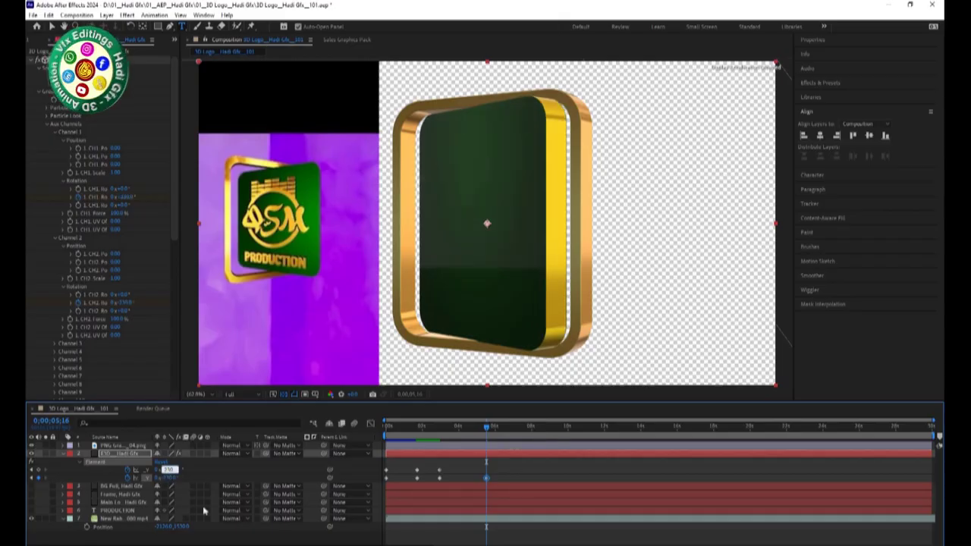
Enter new rotation values and turn the 3D frame to 27 degrees, previewing the result
{"action": "key", "text": "Return"}
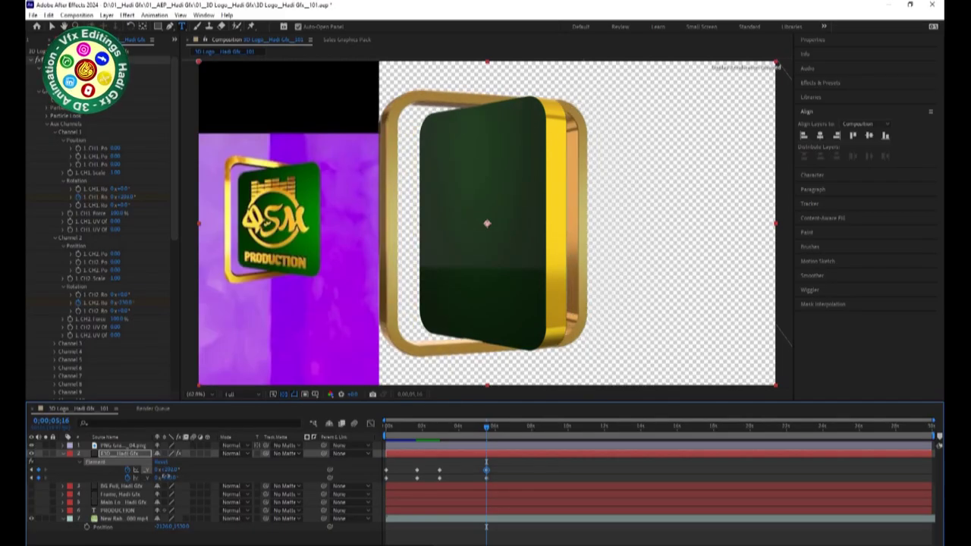
{"action": "key", "text": "Return"}
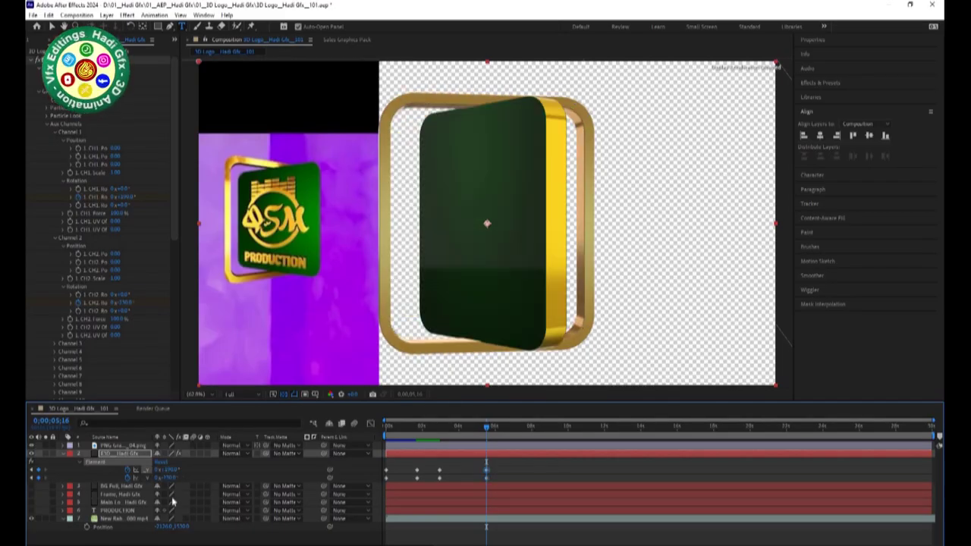
{"action": "left_click_drag", "start_coordinate": [175, 478], "coordinate": [180, 477]}
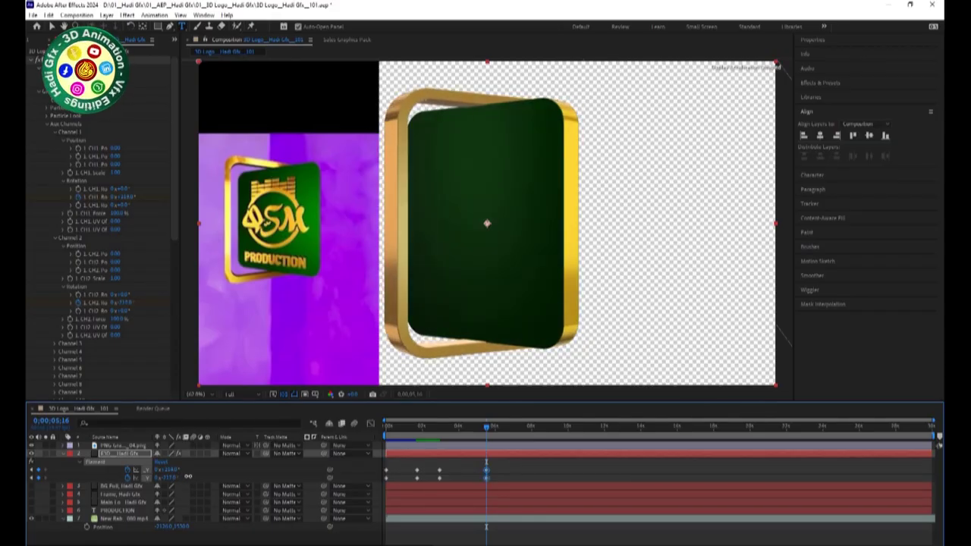
{"action": "key", "text": "space"}
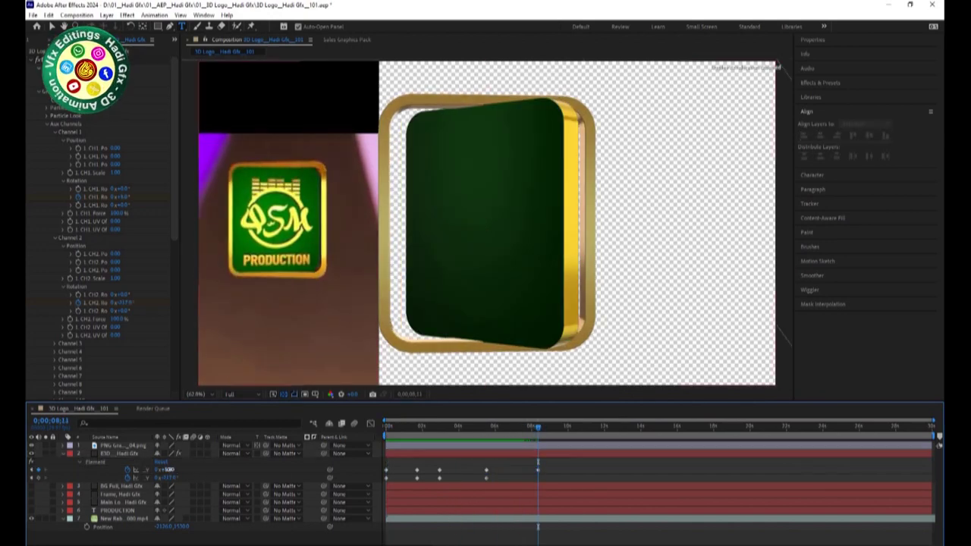
{"action": "left_click_drag", "start_coordinate": [173, 480], "coordinate": [550, 455]}
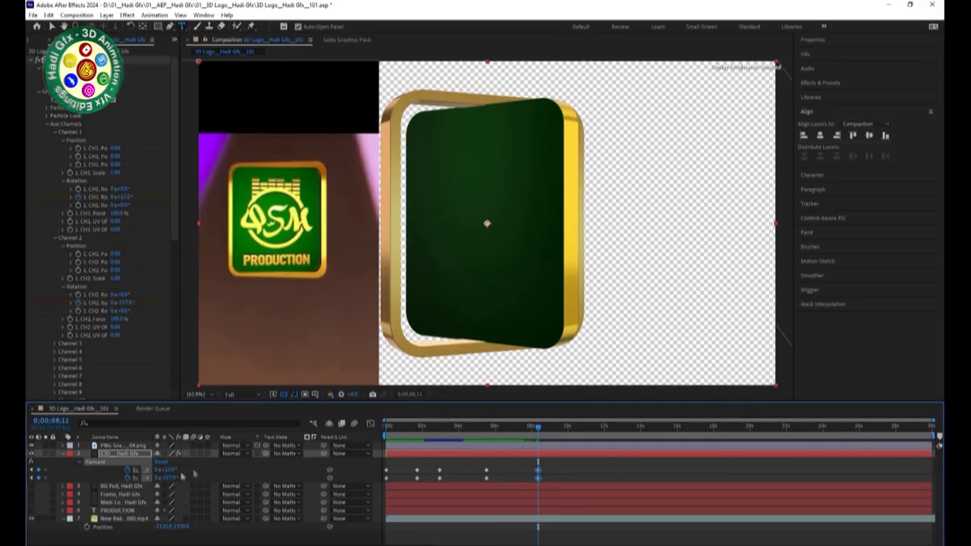
Change the rotation at the 0;00;06;28 keyframe so the green plate turns, reviewing around 4–8 seconds
{"action": "key", "text": "j"}
{"action": "key", "text": "k"}
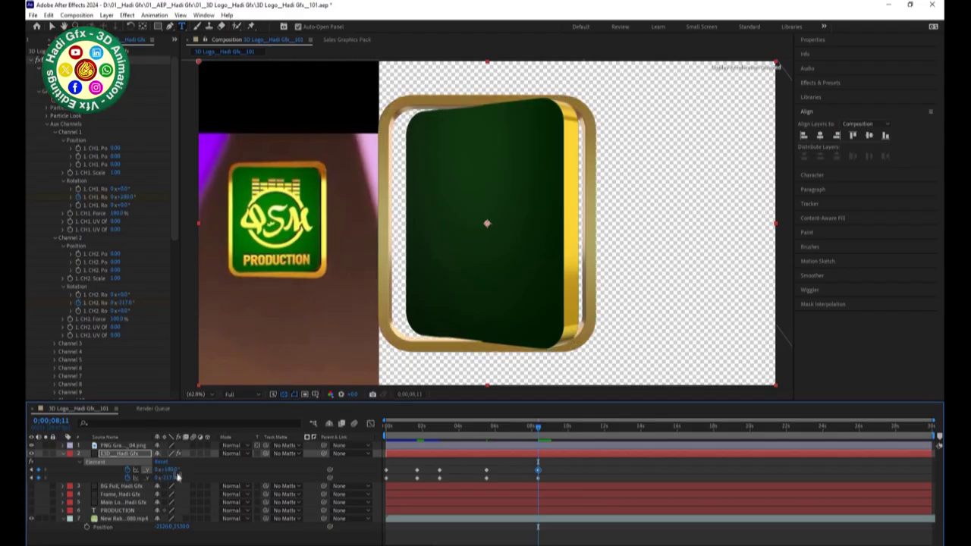
{"action": "left_click_drag", "start_coordinate": [537, 426], "coordinate": [522, 426]}
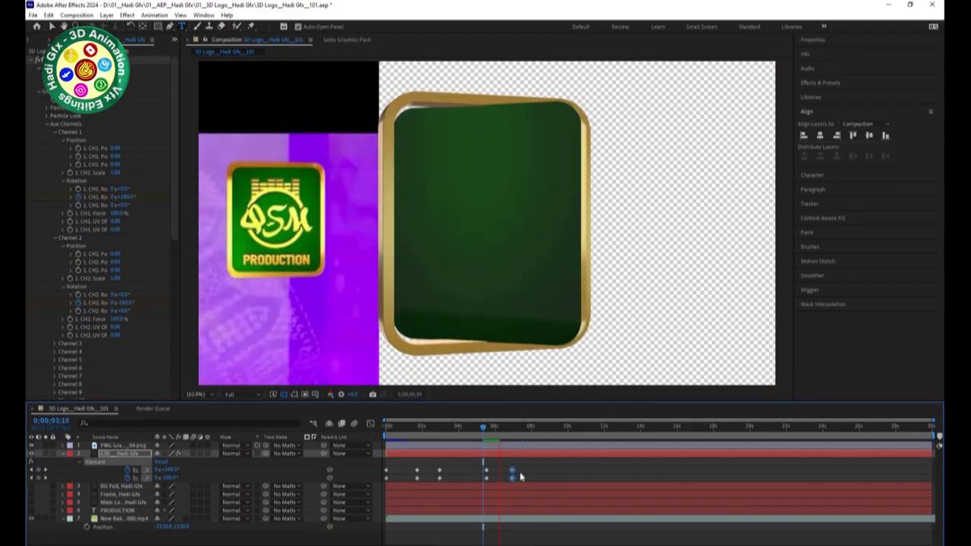
{"action": "left_click_drag", "start_coordinate": [516, 431], "coordinate": [499, 431]}
{"action": "key", "text": "k"}
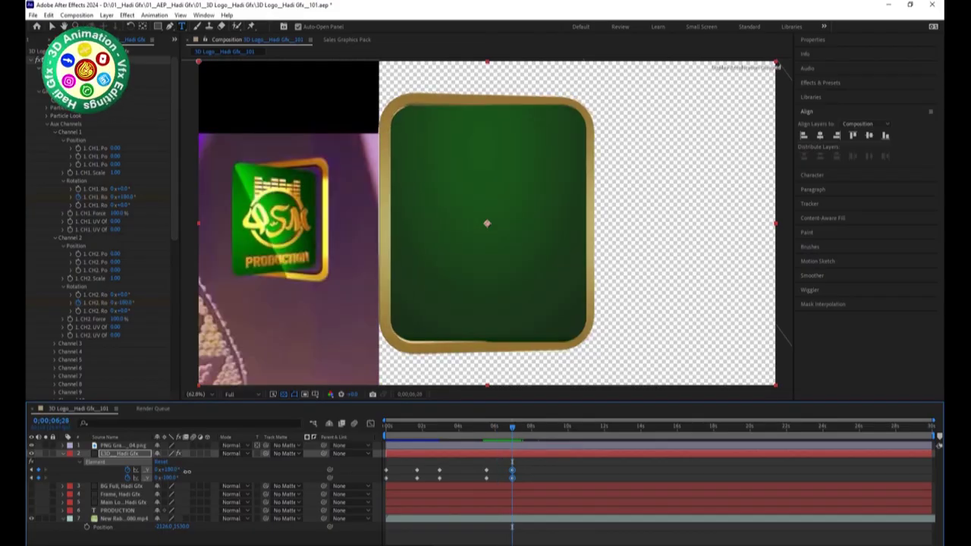
{"action": "left_click_drag", "start_coordinate": [173, 477], "coordinate": [185, 477]}
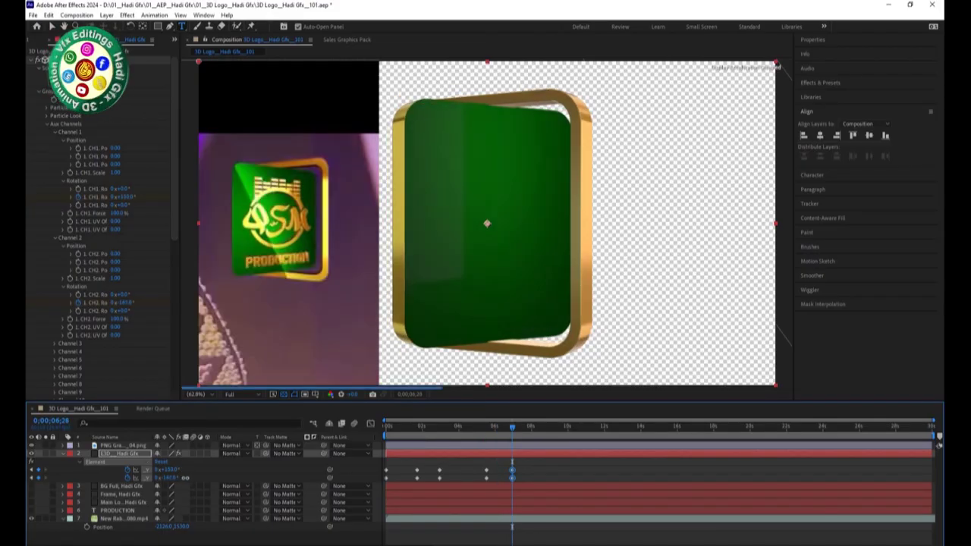
{"action": "key", "text": "space"}
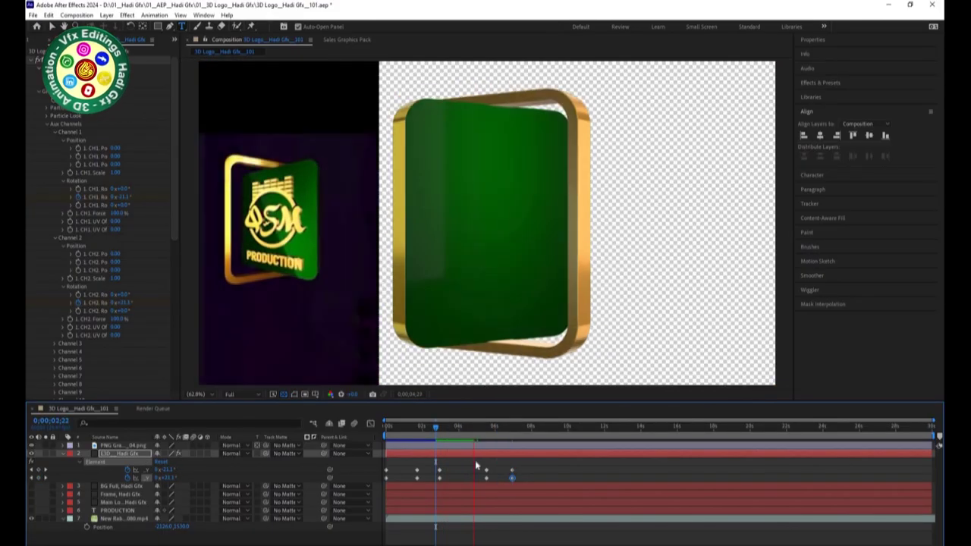
{"action": "left_click_drag", "start_coordinate": [553, 426], "coordinate": [547, 426]}
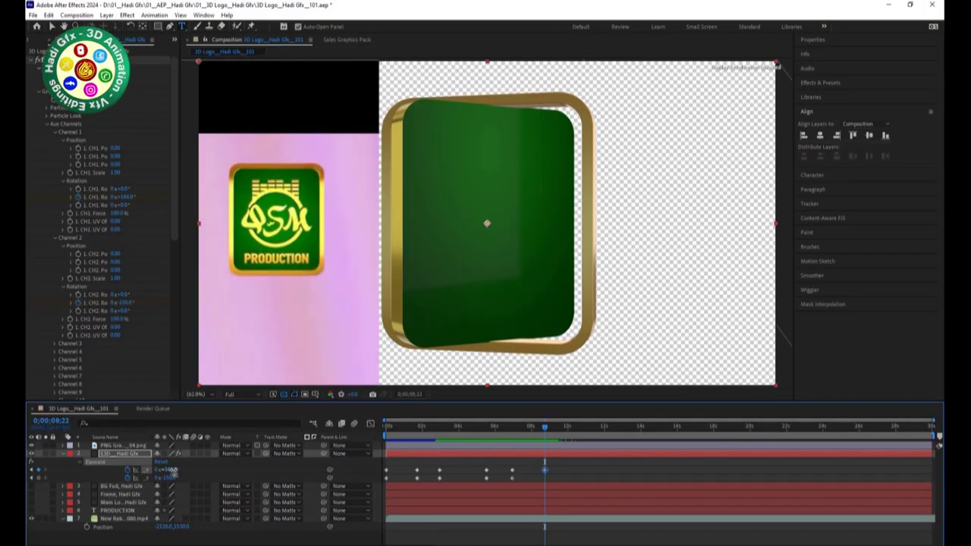
{"action": "left_click_drag", "start_coordinate": [450, 427], "coordinate": [458, 451]}
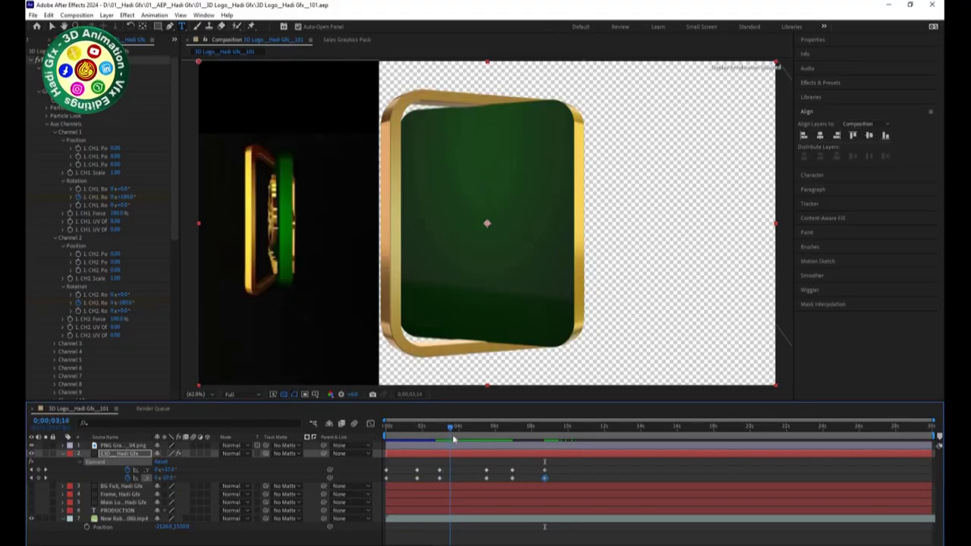
Reveal the light layer's Position keyframes, step through them and select one
{"action": "key", "text": "p"}
{"action": "key", "text": "k"}
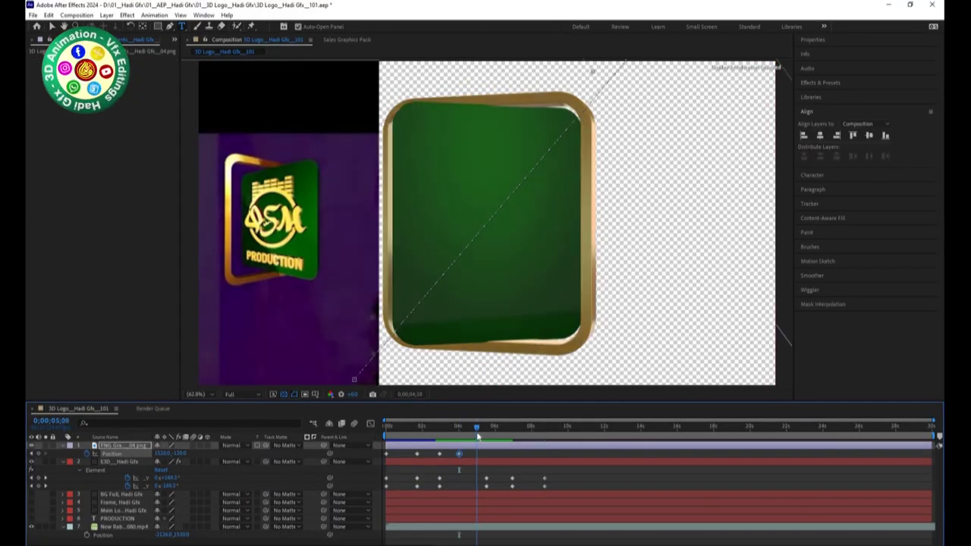
{"action": "key", "text": "space"}
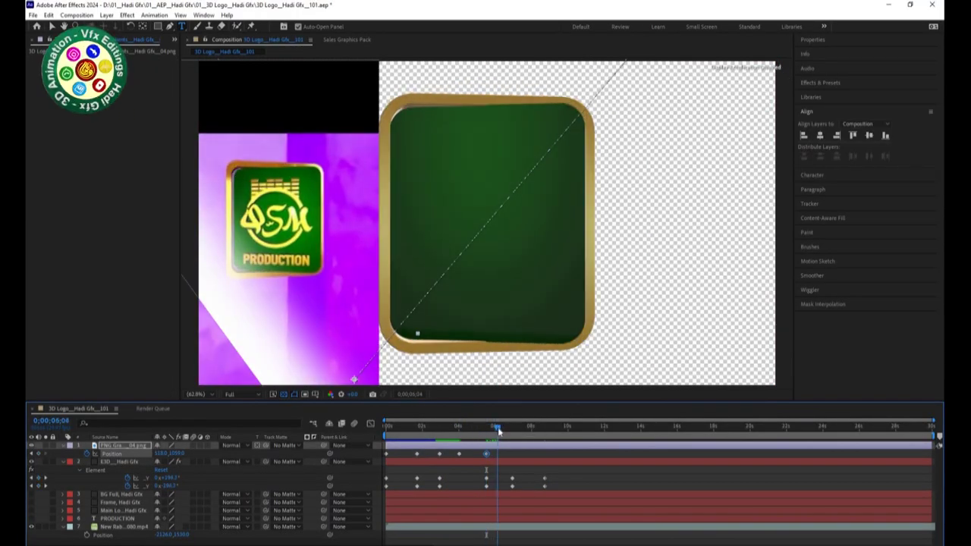
{"action": "key", "text": "space"}
{"action": "left_click_drag", "start_coordinate": [484, 458], "coordinate": [544, 454]}
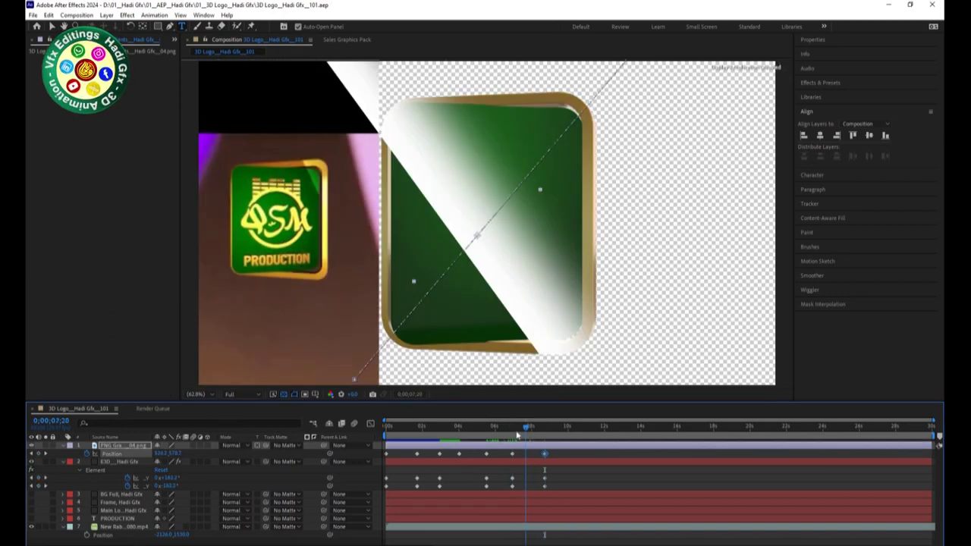
Apply Easy Ease to the 3D layer's rotation keyframes and check their speed curves
{"action": "left_click", "coordinate": [62, 445]}
{"action": "left_click", "coordinate": [114, 453]}
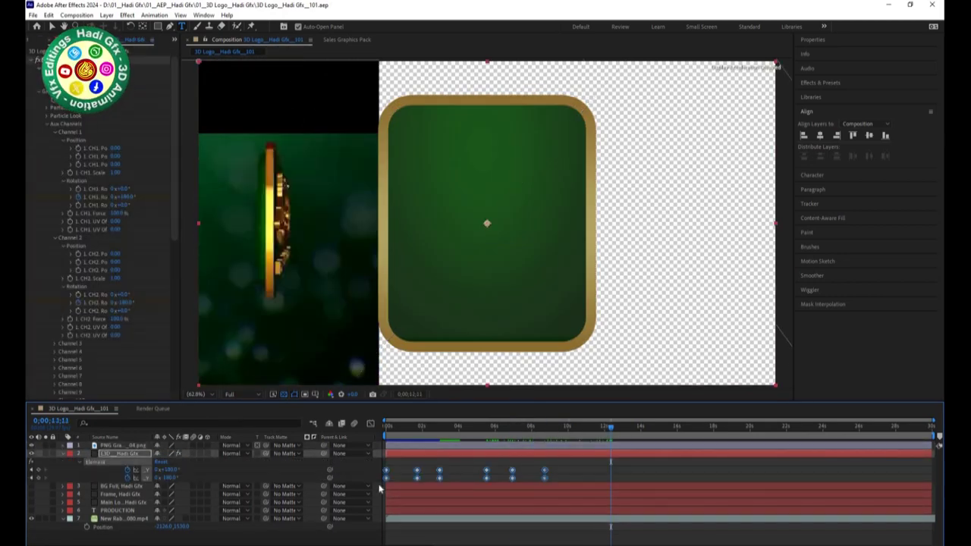
{"action": "right_click", "coordinate": [440, 471]}
{"action": "mouse_move", "coordinate": [500, 464]}
{"action": "left_click", "coordinate": [657, 503]}
{"action": "key", "text": "shift+F3"}
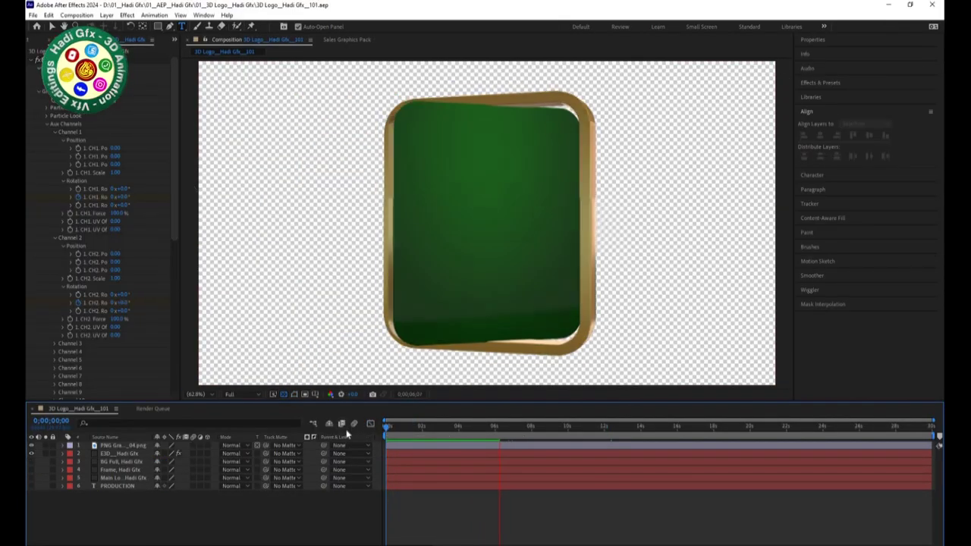
{"action": "left_click", "coordinate": [229, 446]}
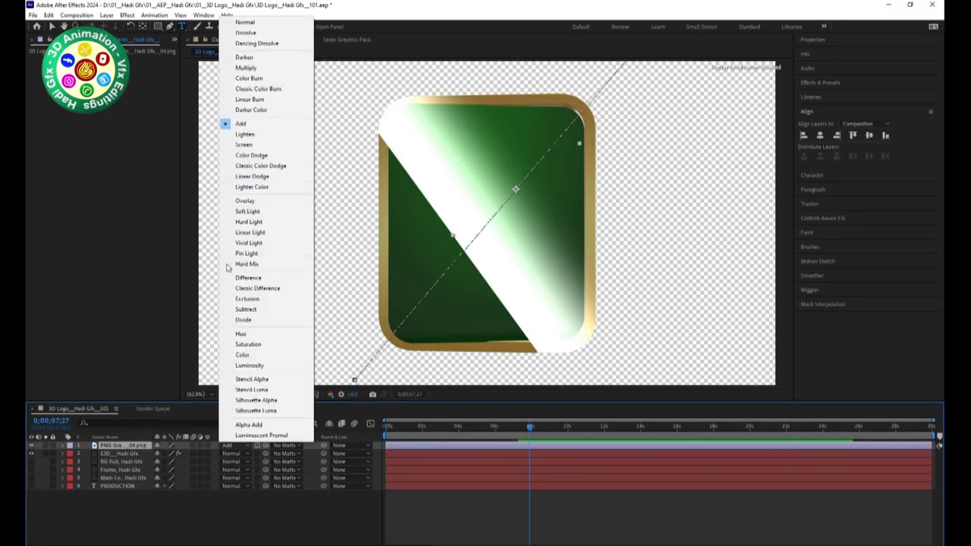
Try Color Dodge, then set the light-sweep layer to Overlay and preview the animation
{"action": "left_click", "coordinate": [251, 155]}
{"action": "left_click", "coordinate": [231, 445]}
{"action": "left_click", "coordinate": [251, 199]}
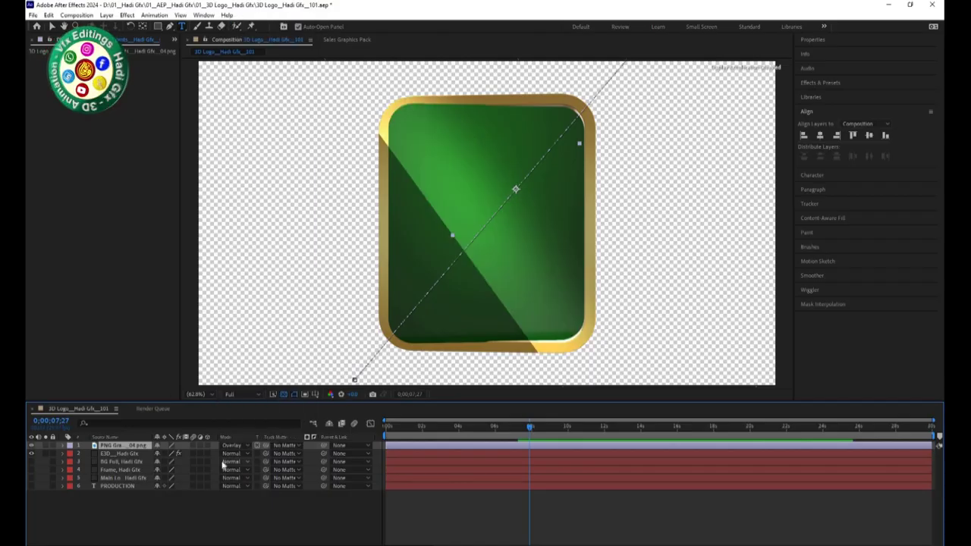
{"action": "key", "text": "space"}
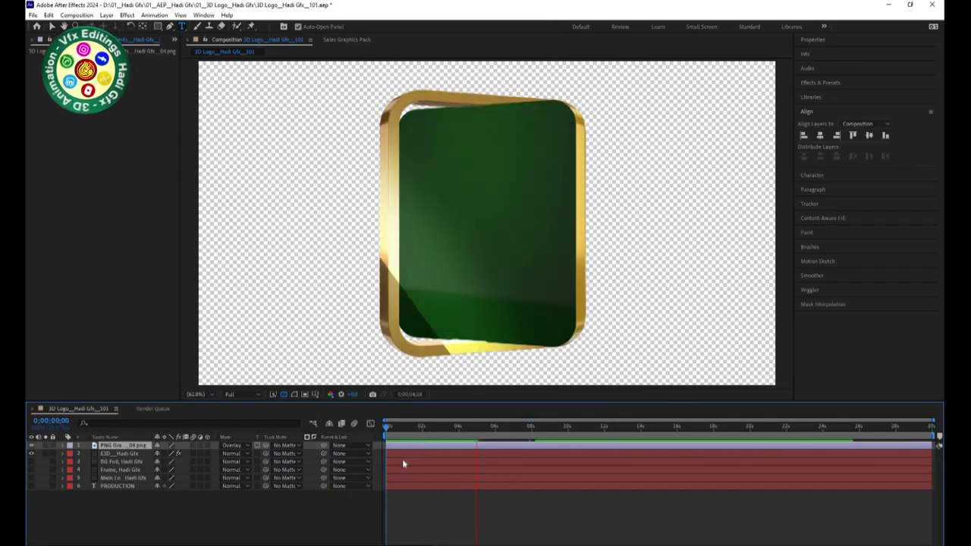
{"action": "left_click", "coordinate": [120, 453]}
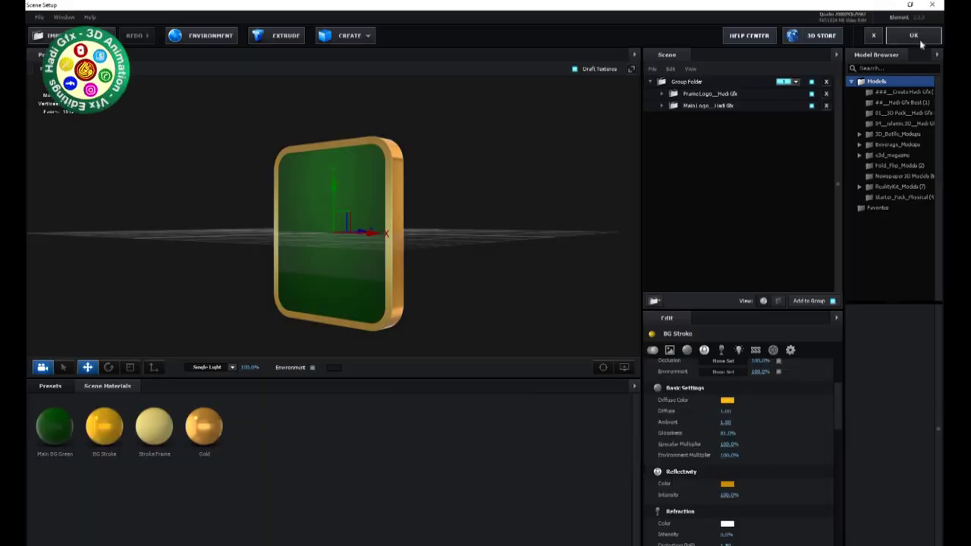
Accept the 3D scene changes and set the composition duration to 8 seconds
{"action": "left_click", "coordinate": [915, 36]}
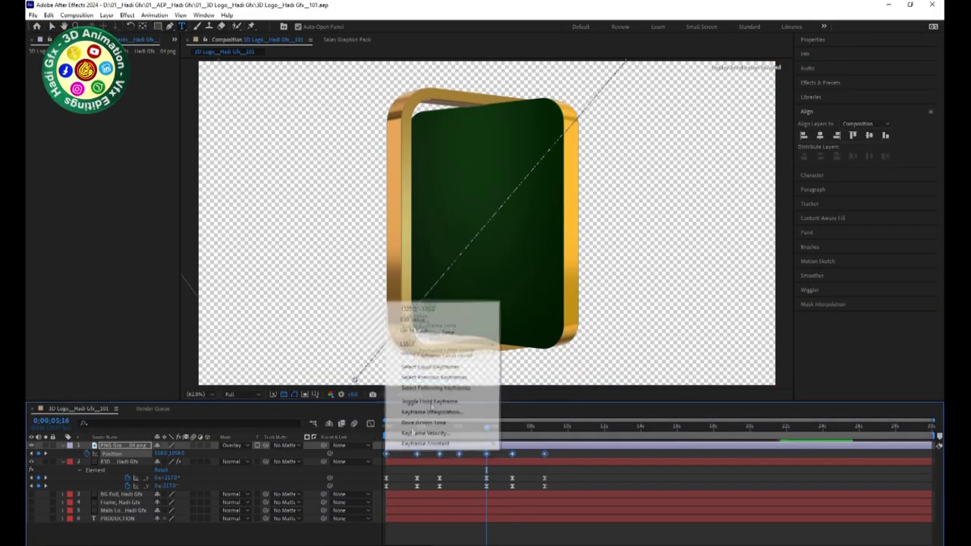
{"action": "key", "text": "shift+F3"}
{"action": "key", "text": "shift+F3"}
{"action": "key", "text": "space"}
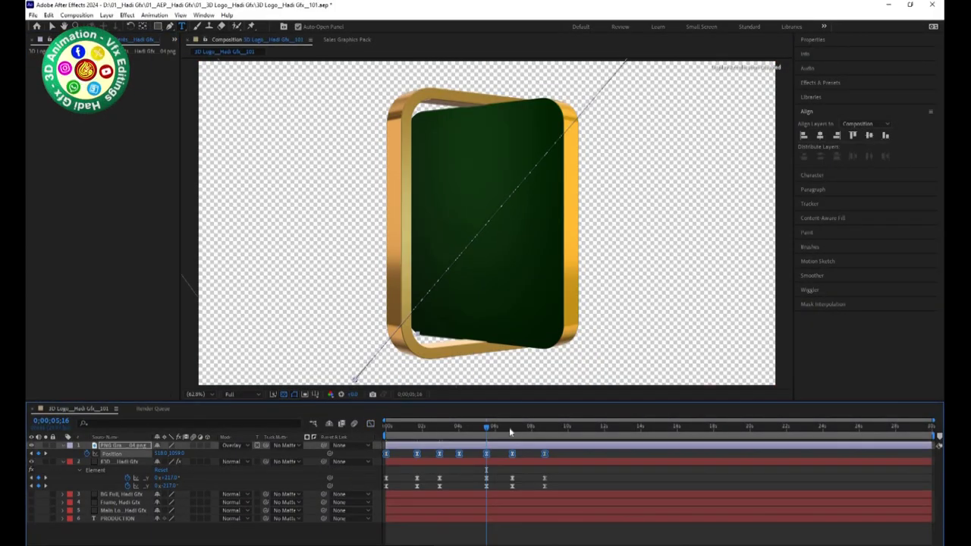
{"action": "key", "text": "ctrl+k"}
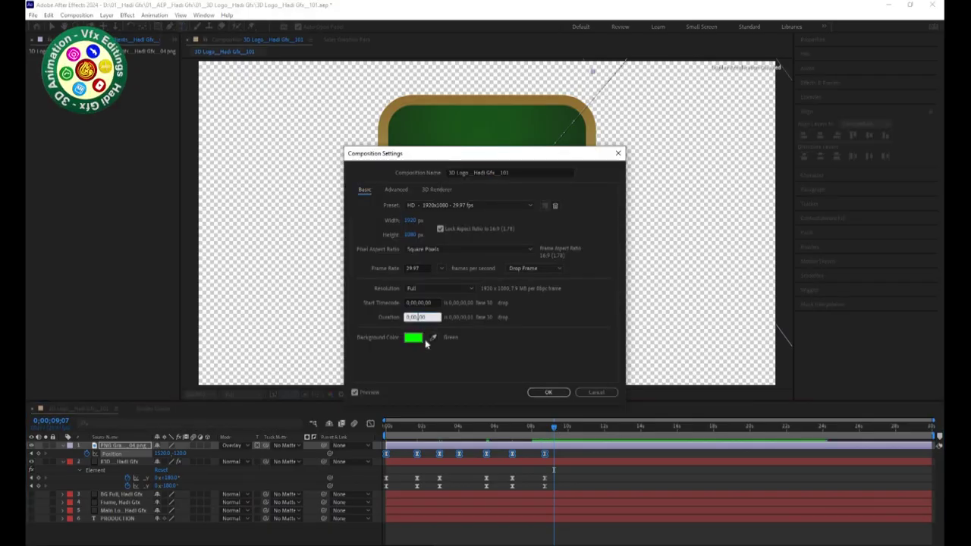
{"action": "key", "text": "Return"}
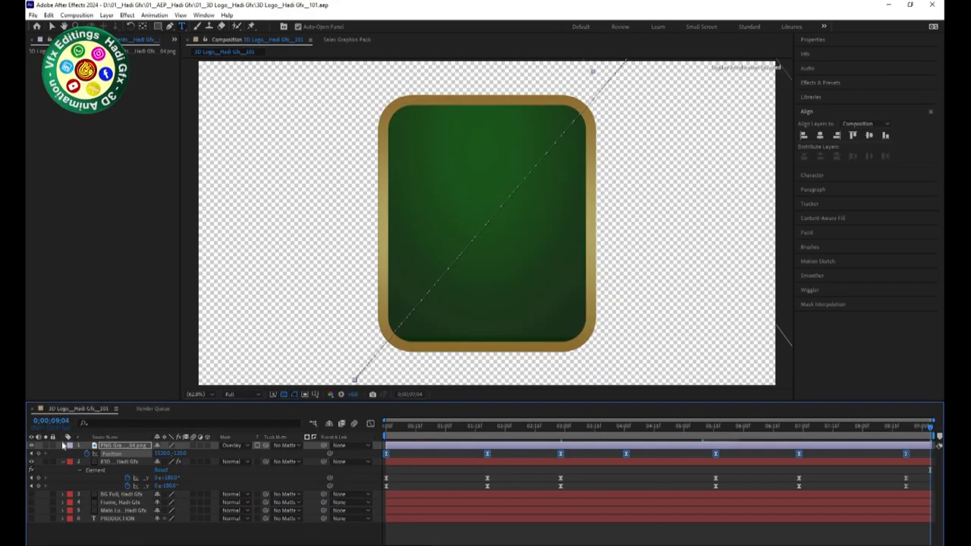
Preview the rotation animation, then open the Element 3D layer's Scene Setup
{"action": "key", "text": "space"}
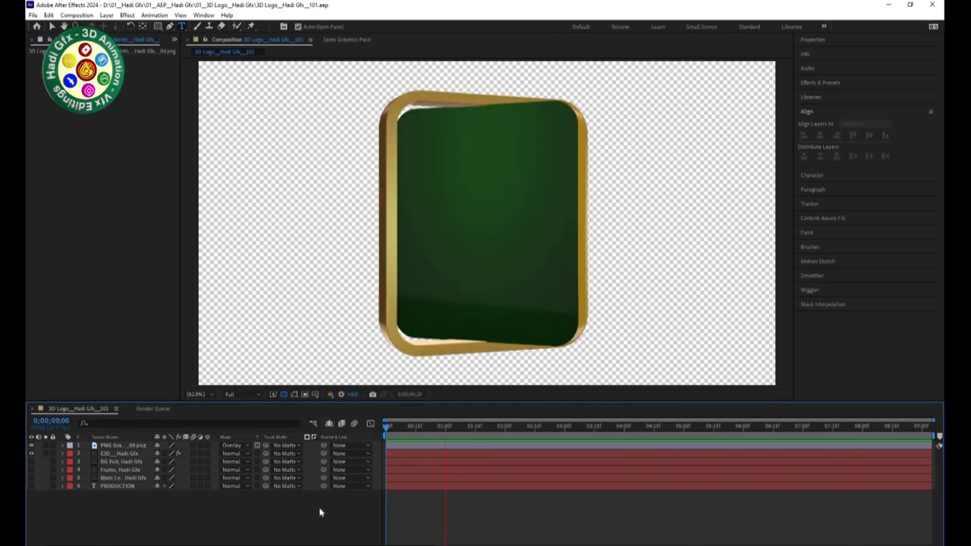
{"action": "left_click", "coordinate": [119, 453]}
{"action": "key", "text": "F3"}
{"action": "left_click", "coordinate": [113, 56]}
{"action": "type", "text": "Logo Full__Hadi"}
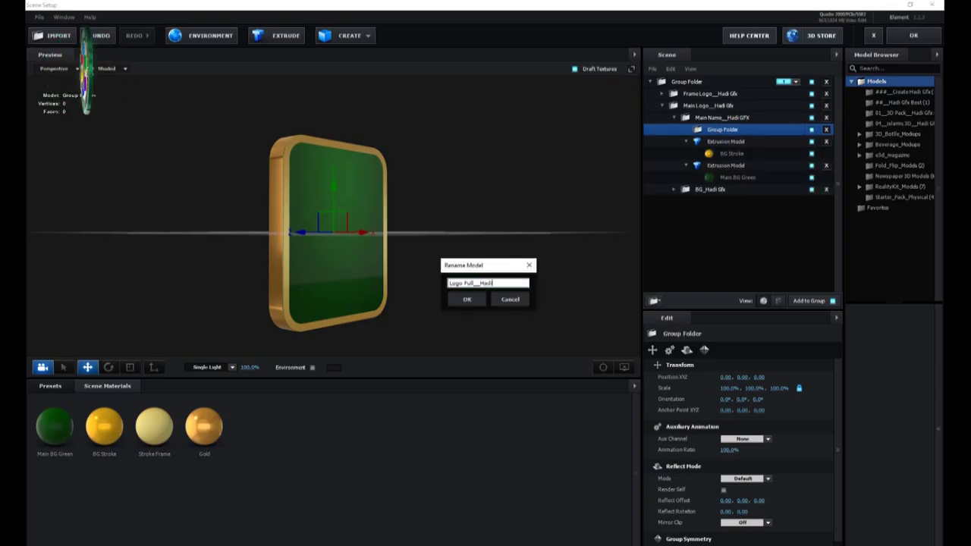
Name the new group folder Logo Full and move the logo's extrusion models into it
{"action": "type", "text": "Gfx"}
{"action": "key", "text": "Return"}
{"action": "left_click", "coordinate": [726, 166]}
{"action": "left_click", "coordinate": [717, 144], "text": "ctrl"}
{"action": "left_click_drag", "start_coordinate": [722, 135], "coordinate": [725, 130]}
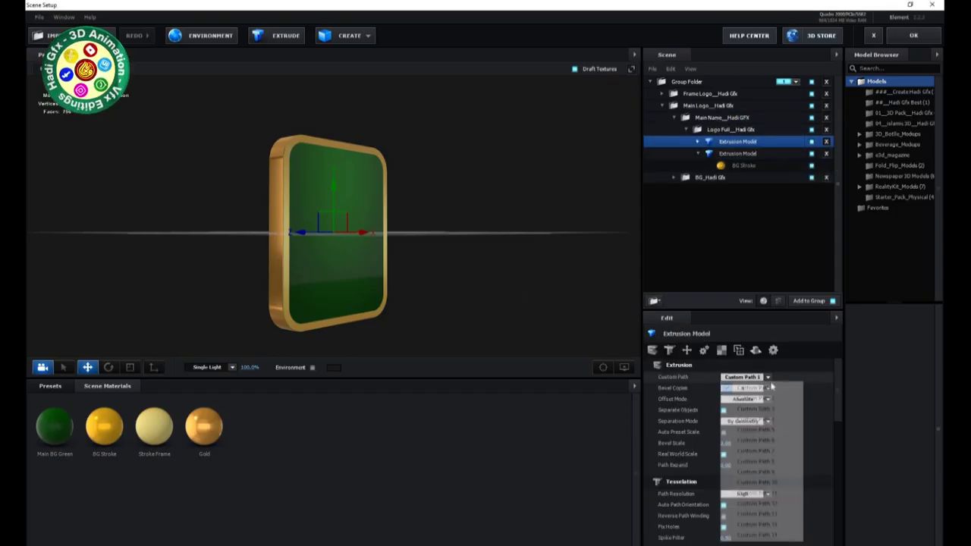
{"action": "left_click", "coordinate": [728, 130]}
Inspect the background's BG Stroke material and the frame's Gold material settings
{"action": "left_click_drag", "start_coordinate": [394, 235], "coordinate": [293, 236]}
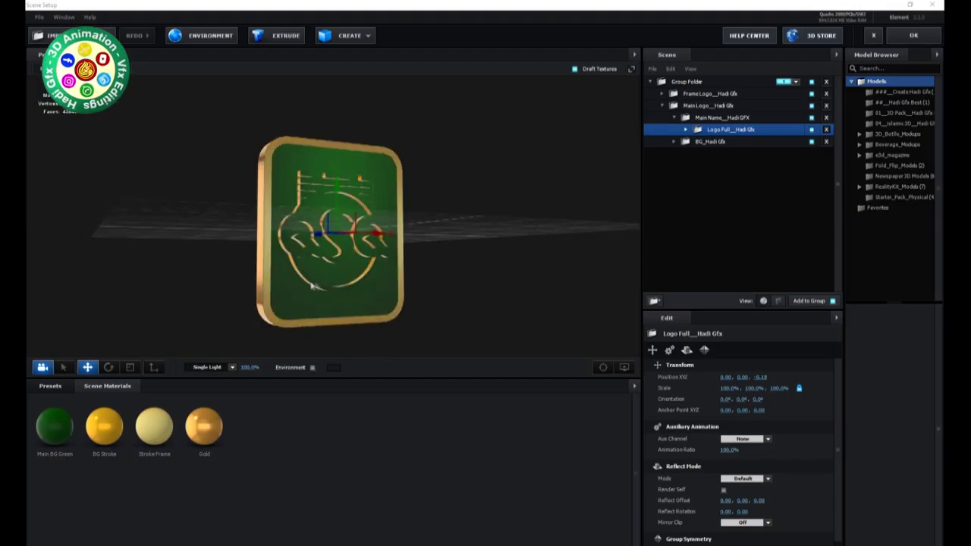
{"action": "left_click", "coordinate": [674, 141]}
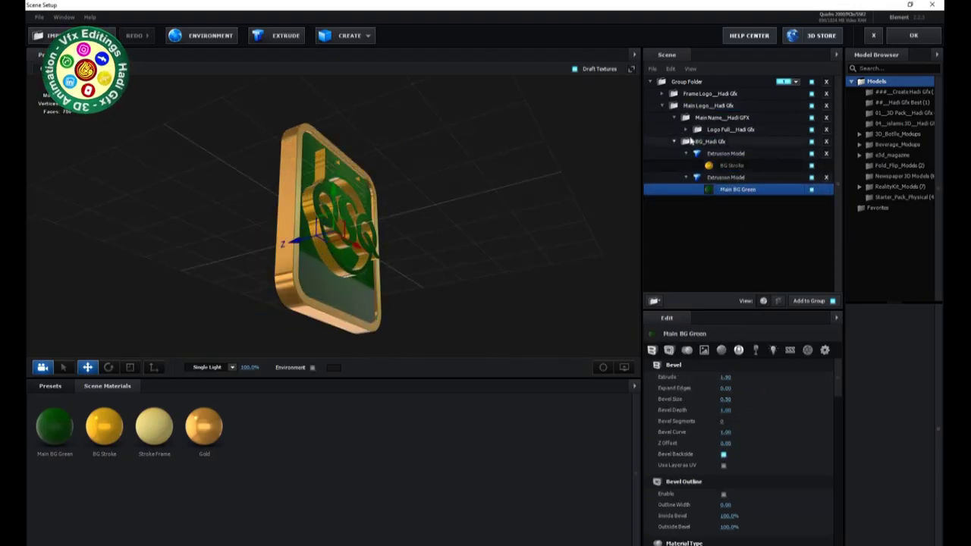
{"action": "left_click", "coordinate": [662, 93]}
{"action": "left_click", "coordinate": [724, 117]}
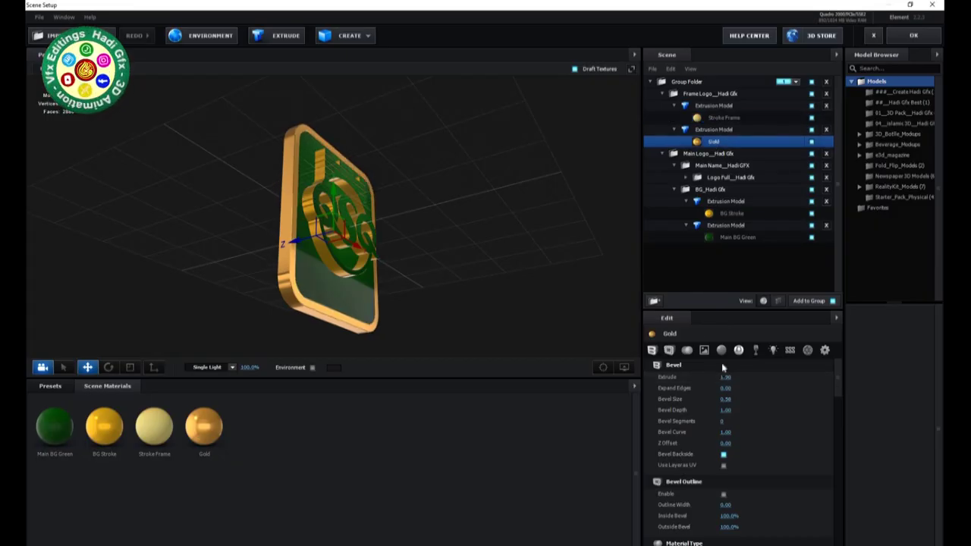
Squash the Logo Full group's Z depth to 37.4% and add a new scene material
{"action": "left_click", "coordinate": [705, 130]}
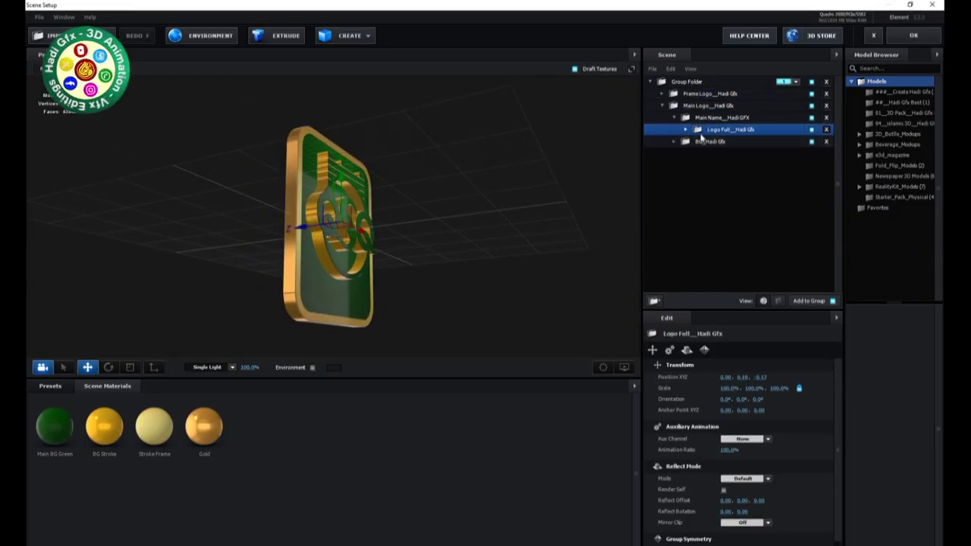
{"action": "left_click", "coordinate": [687, 130]}
{"action": "left_click_drag", "start_coordinate": [293, 231], "coordinate": [307, 311]}
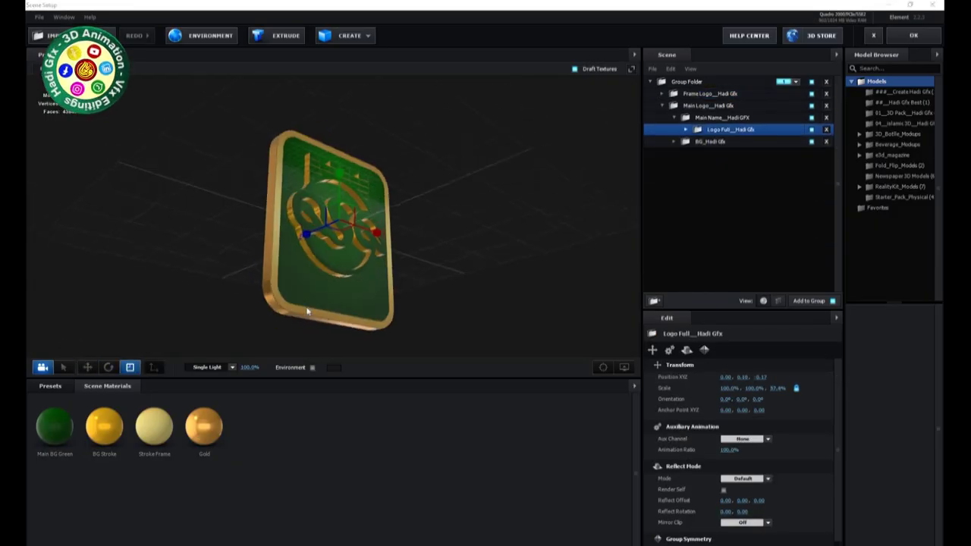
{"action": "left_click", "coordinate": [314, 432]}
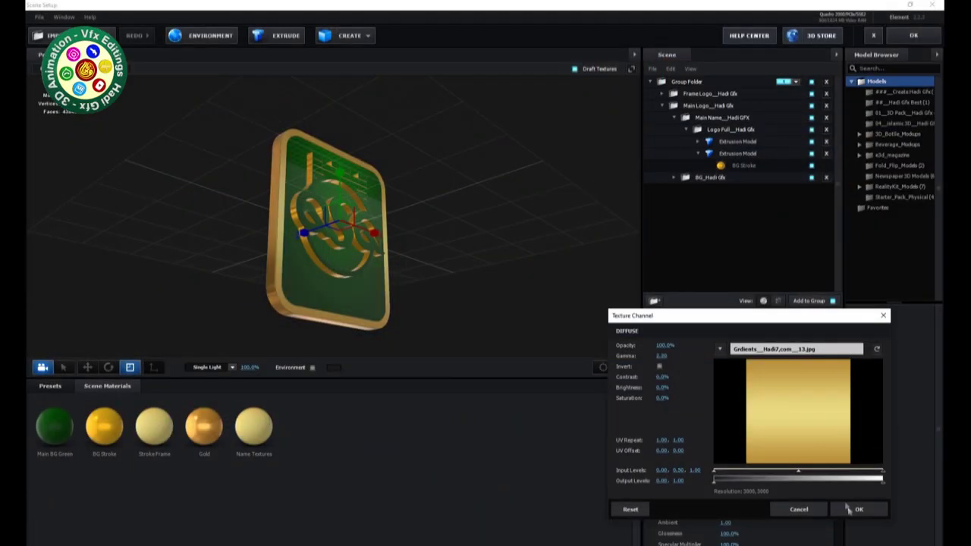
Confirm the gold gradient texture, then apply the Gold preset to the second extrusion, tinted green
{"action": "left_click", "coordinate": [848, 510]}
{"action": "left_click", "coordinate": [717, 165]}
{"action": "left_click", "coordinate": [50, 385]}
{"action": "left_click", "coordinate": [84, 461]}
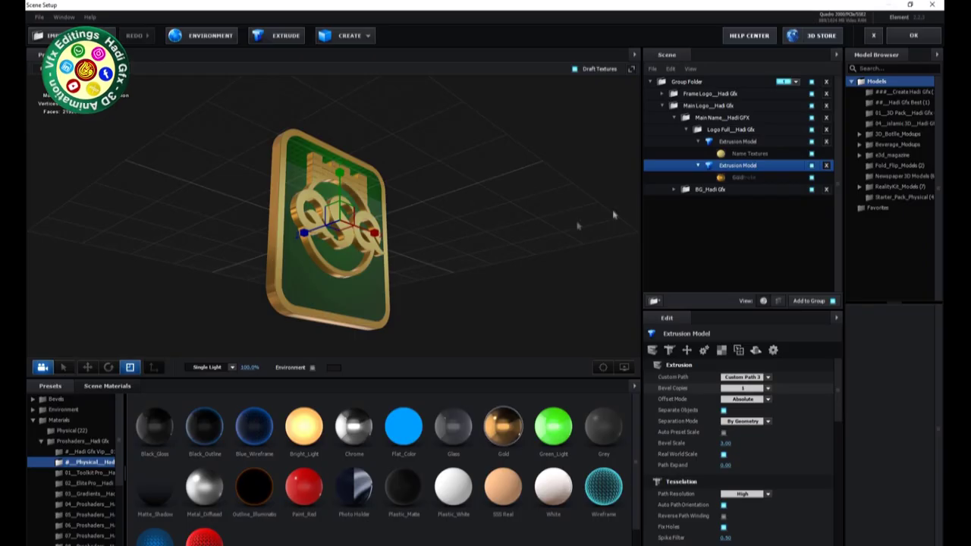
{"action": "left_click_drag", "start_coordinate": [503, 429], "coordinate": [740, 177]}
{"action": "left_click", "coordinate": [727, 413]}
{"action": "left_click", "coordinate": [733, 391]}
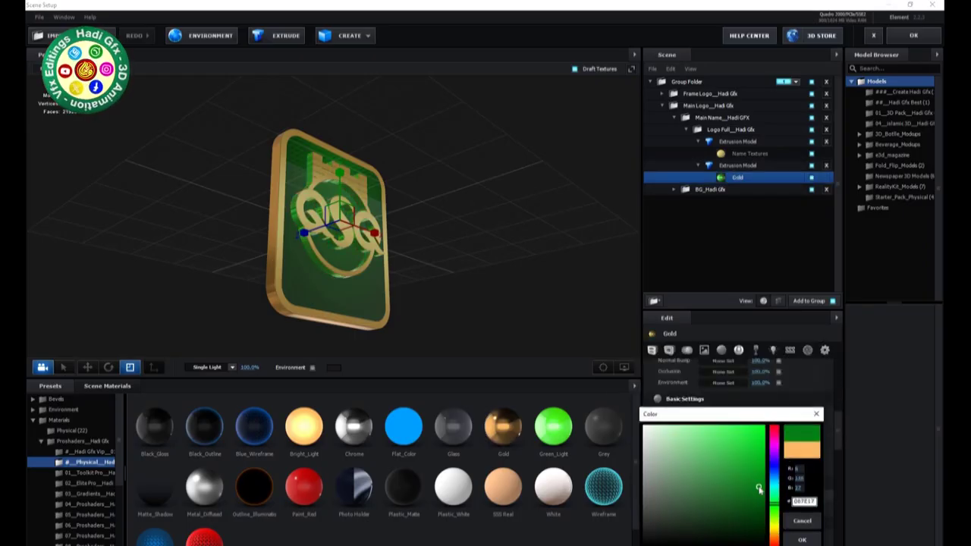
{"action": "left_click", "coordinate": [801, 480]}
Adjust the Name Textures material's texture and name the duplicated logo group Production
{"action": "left_click", "coordinate": [739, 153]}
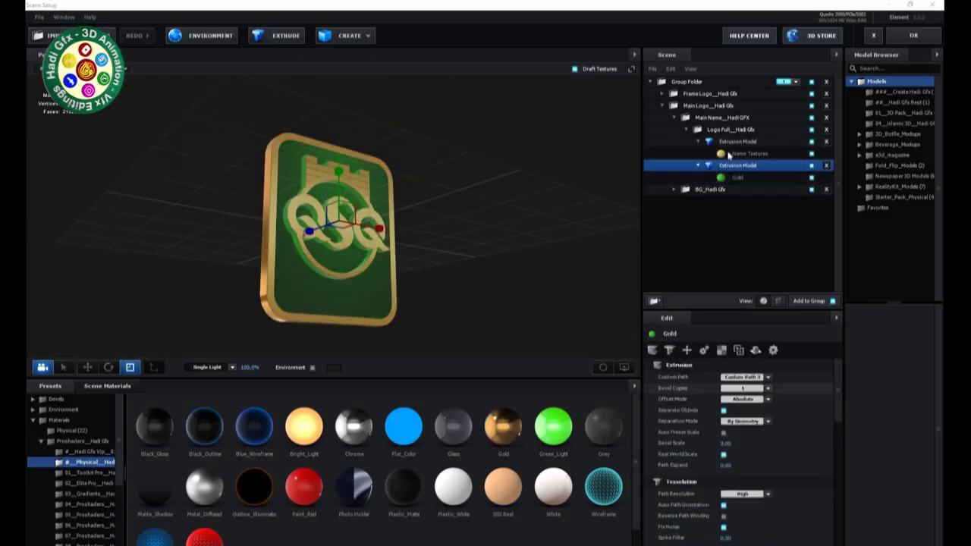
{"action": "left_click", "coordinate": [724, 377]}
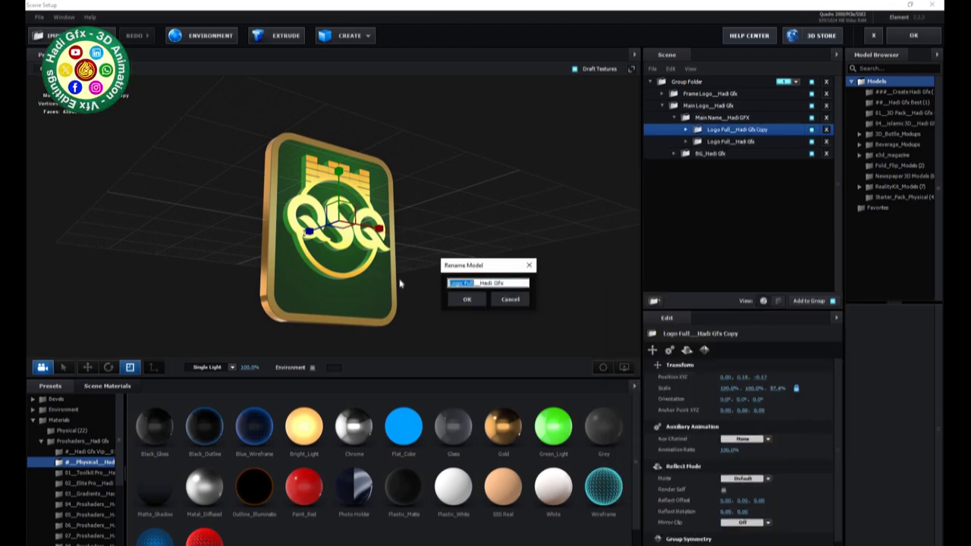
{"action": "type", "text": "Production"}
{"action": "key", "text": "Return"}
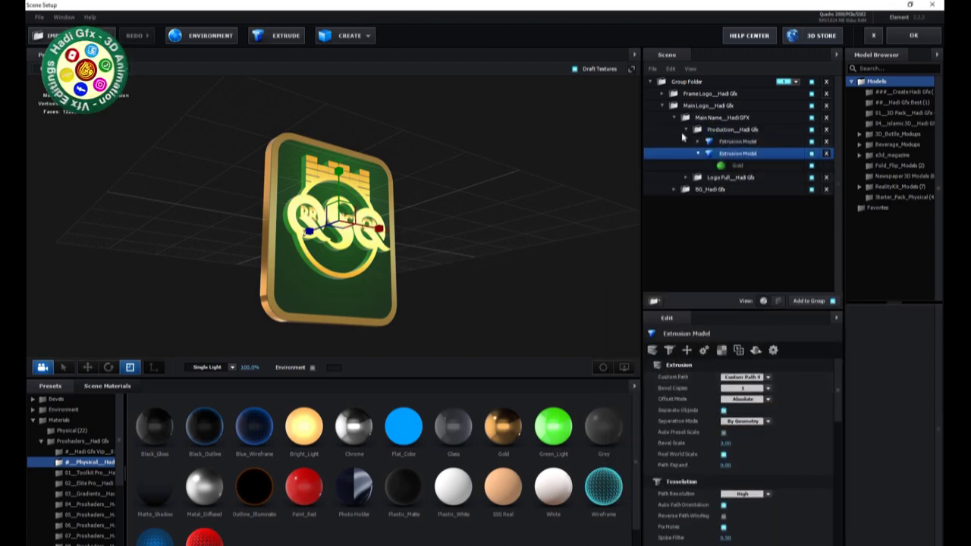
{"action": "left_click_drag", "start_coordinate": [427, 334], "coordinate": [755, 397]}
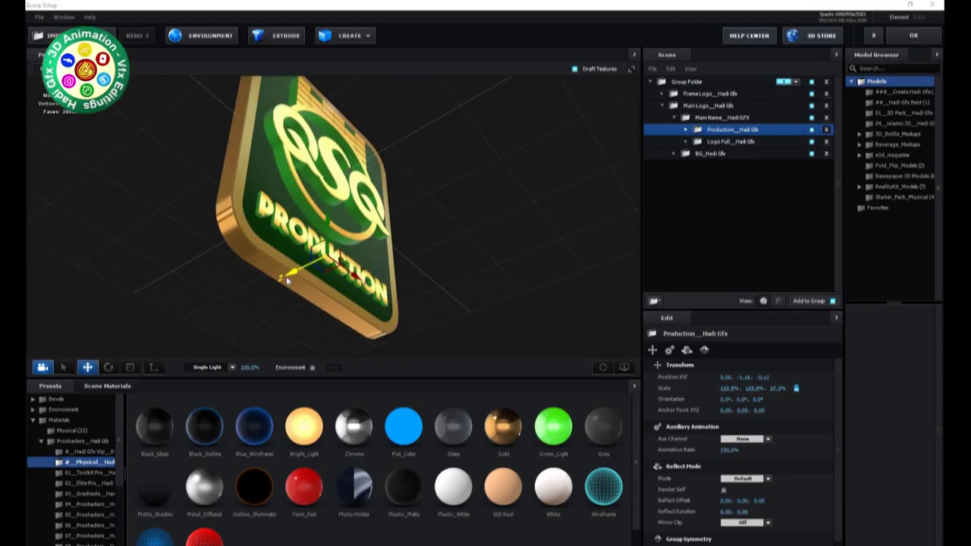
Duplicate the background group's face extrusion to add a second panel face layer
{"action": "double_click", "coordinate": [687, 81]}
{"action": "left_click_drag", "start_coordinate": [490, 206], "coordinate": [440, 214]}
{"action": "left_click", "coordinate": [664, 107]}
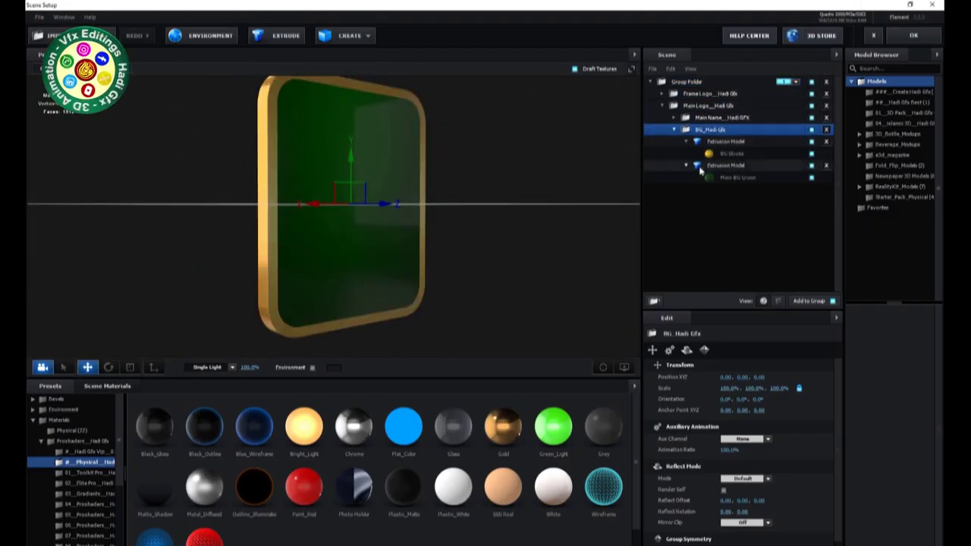
{"action": "left_click", "coordinate": [700, 167]}
{"action": "left_click_drag", "start_coordinate": [310, 206], "coordinate": [379, 215]}
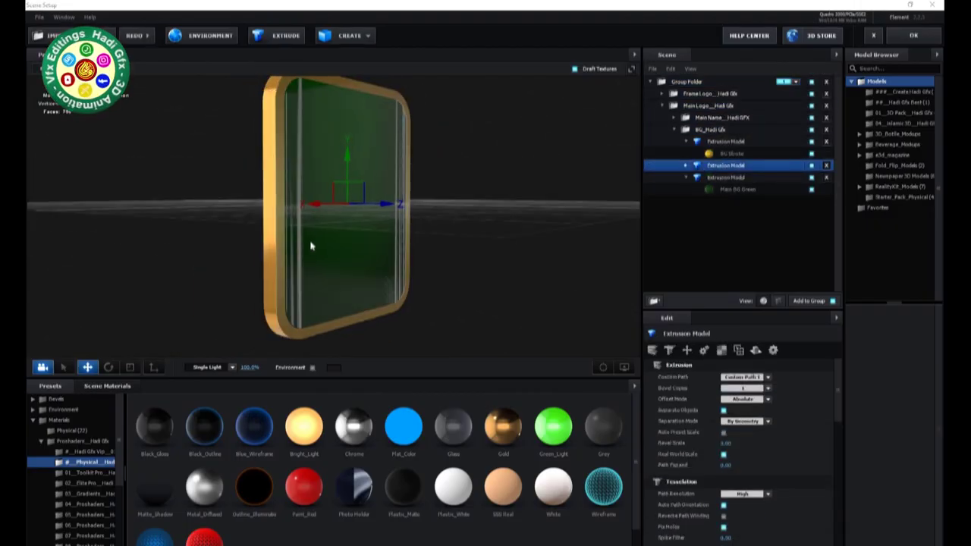
{"action": "left_click_drag", "start_coordinate": [370, 274], "coordinate": [309, 333]}
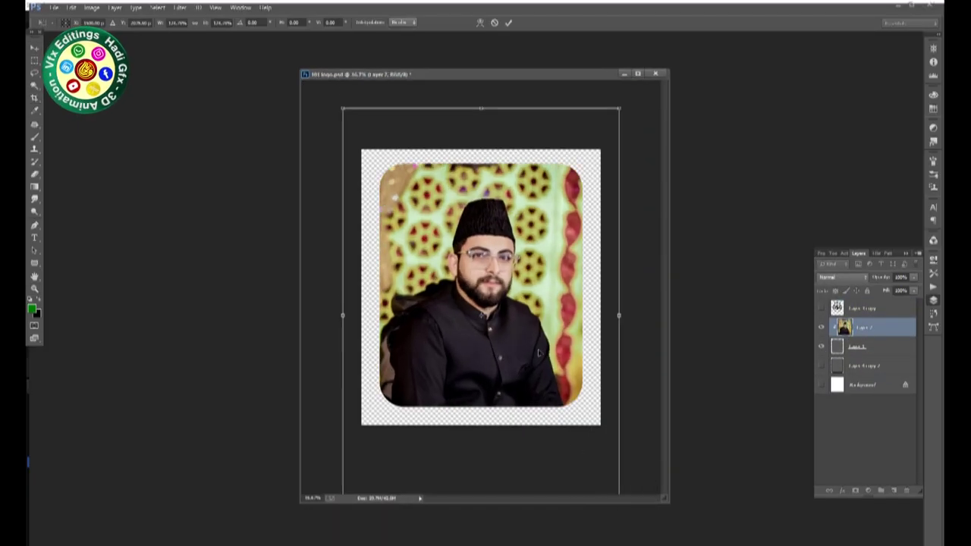
Crop the canvas edges to the portrait photo and save the image as 101 logo
{"action": "key", "text": "c"}
{"action": "left_click_drag", "start_coordinate": [361, 289], "coordinate": [379, 289]}
{"action": "left_click_drag", "start_coordinate": [600, 288], "coordinate": [583, 289]}
{"action": "key", "text": "Return"}
{"action": "key", "text": "ctrl+shift+s"}
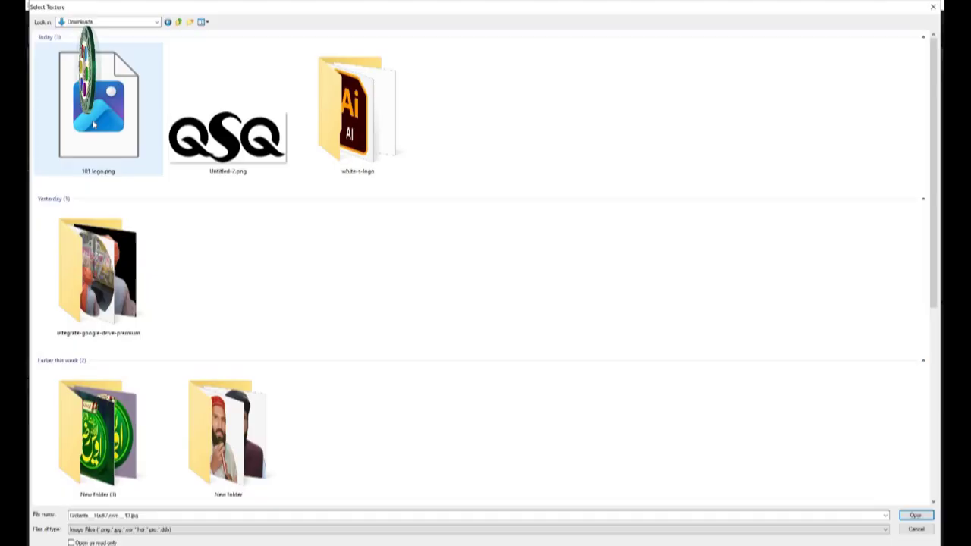
Pick 101 logo.png as the panel face layer's texture
{"action": "double_click", "coordinate": [93, 124]}
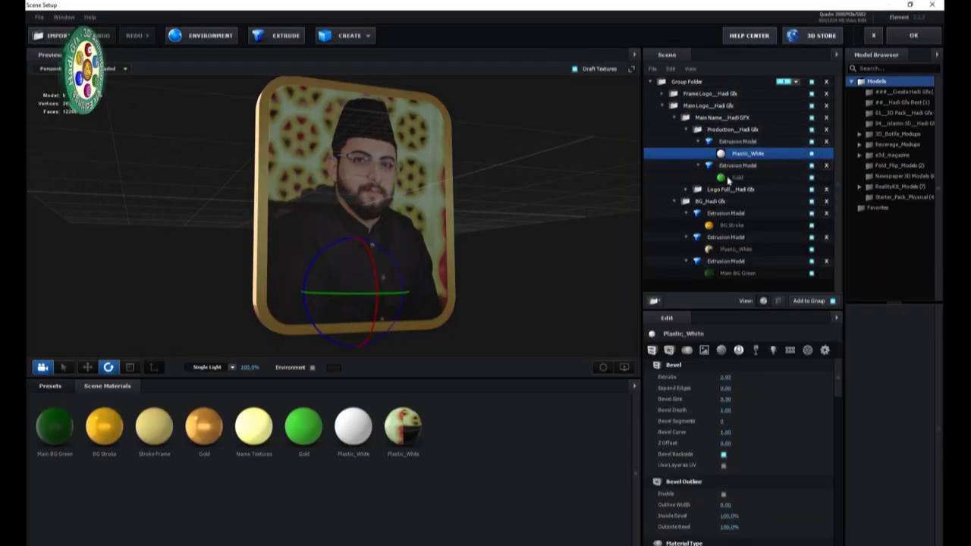
Set Element lighting to exposure 1.50 with ambient occlusion enabled
{"action": "left_click", "coordinate": [720, 165]}
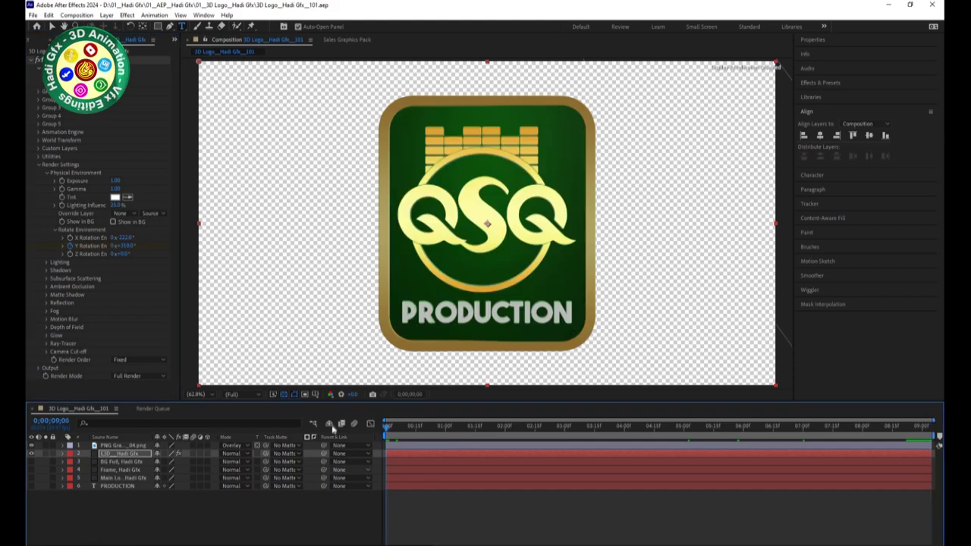
{"action": "left_click", "coordinate": [47, 262]}
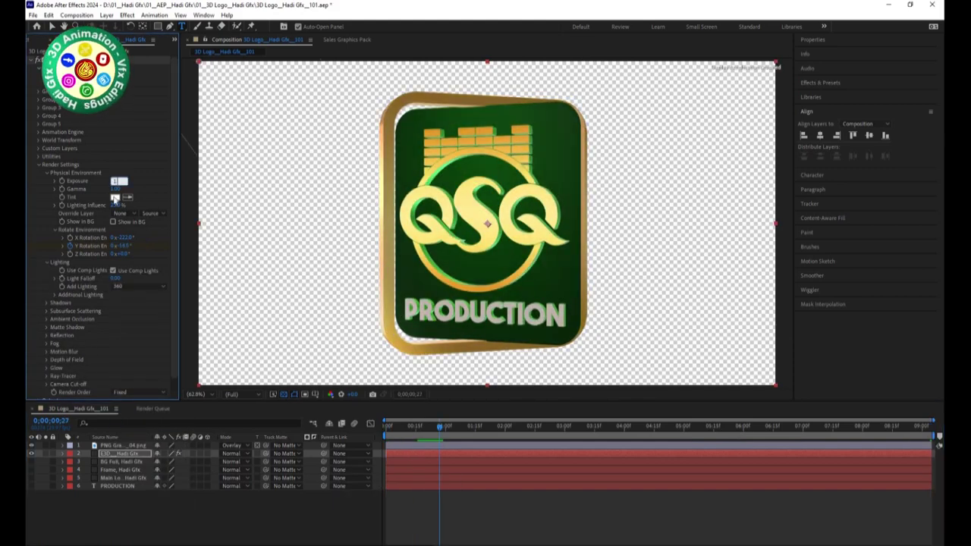
{"action": "key", "text": "Return"}
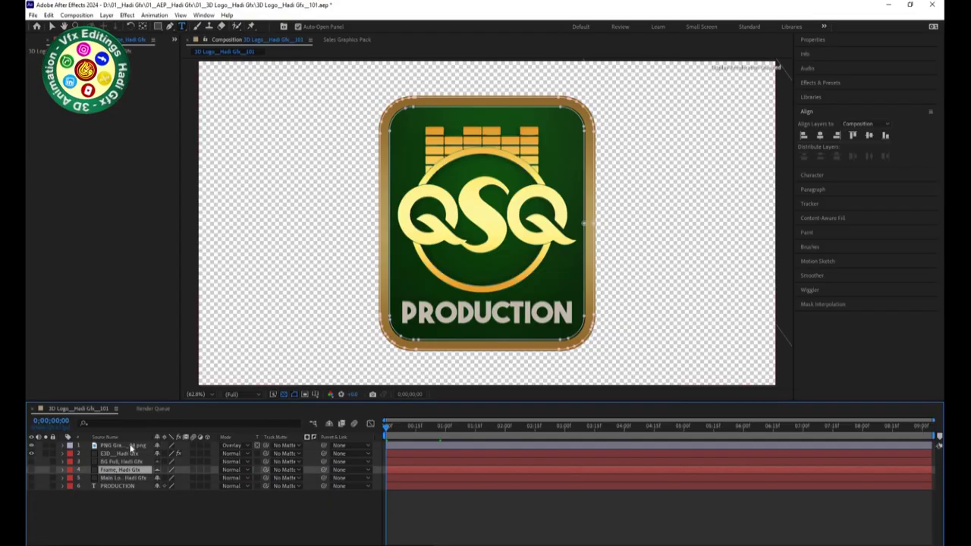
Add a Parallel Light 1 layer to the composition
{"action": "right_click", "coordinate": [148, 498]}
{"action": "left_click", "coordinate": [318, 418]}
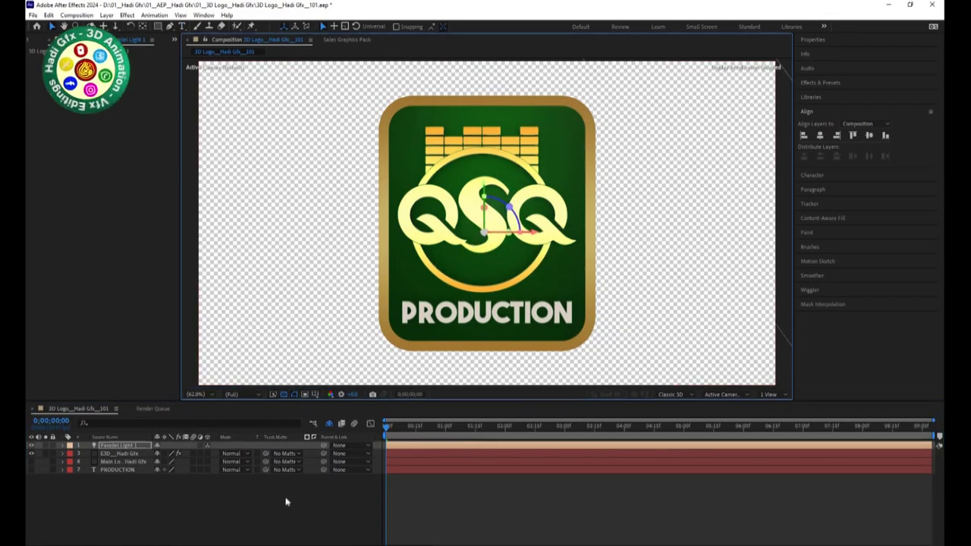
{"action": "left_click", "coordinate": [403, 481]}
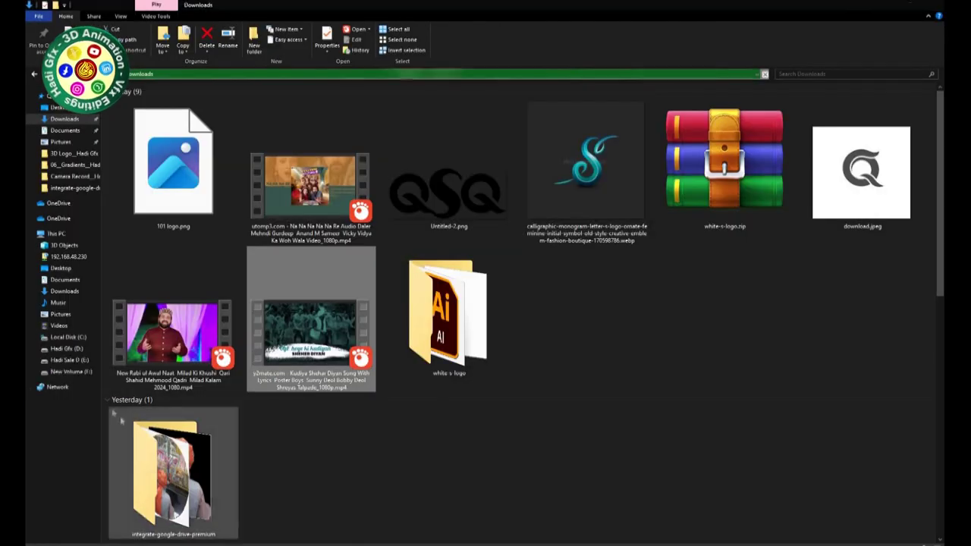